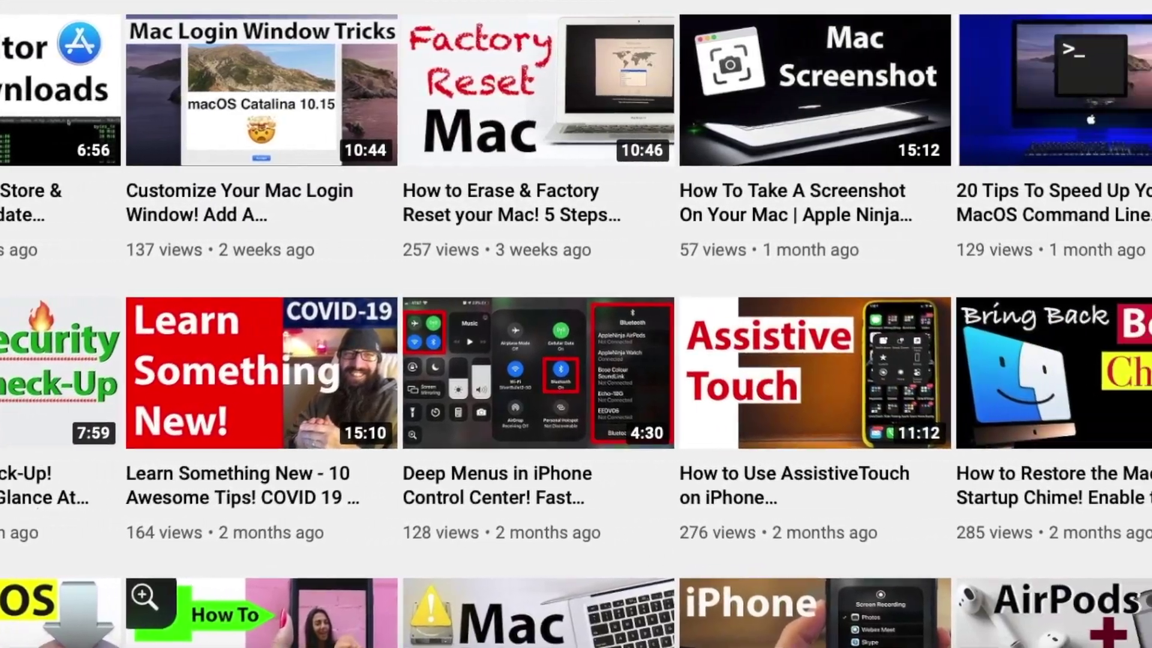
# Subscribe to the YouTube channel and set its notification bell to All
pyautogui.click(900, 343)
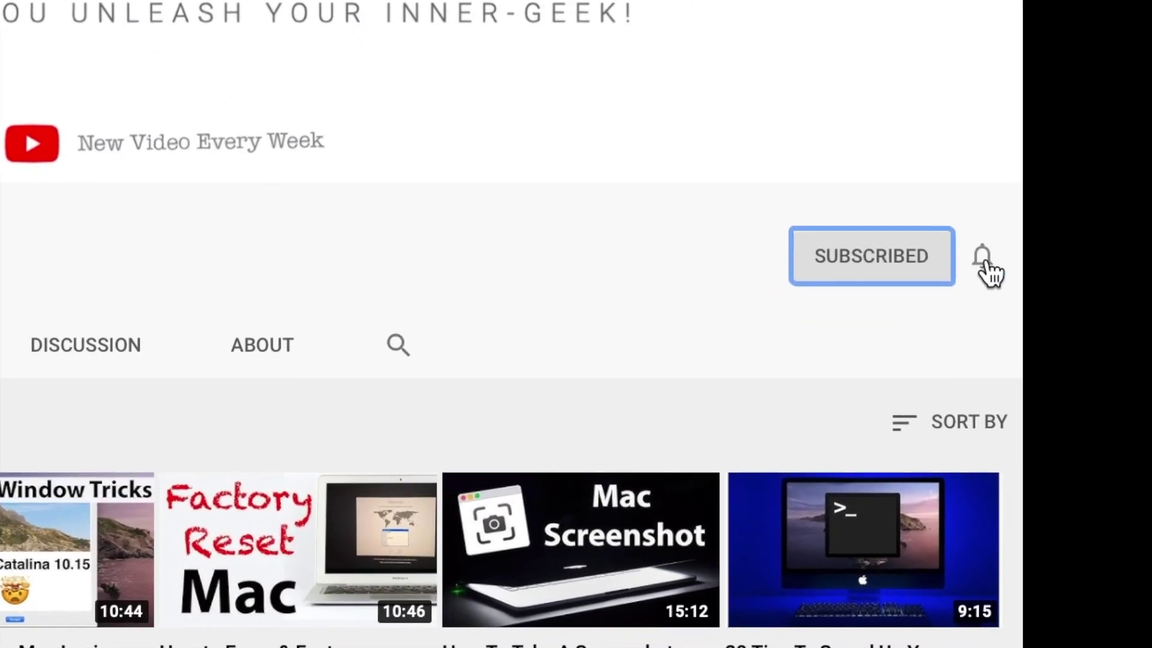
pyautogui.click(983, 264)
pyautogui.click(864, 315)
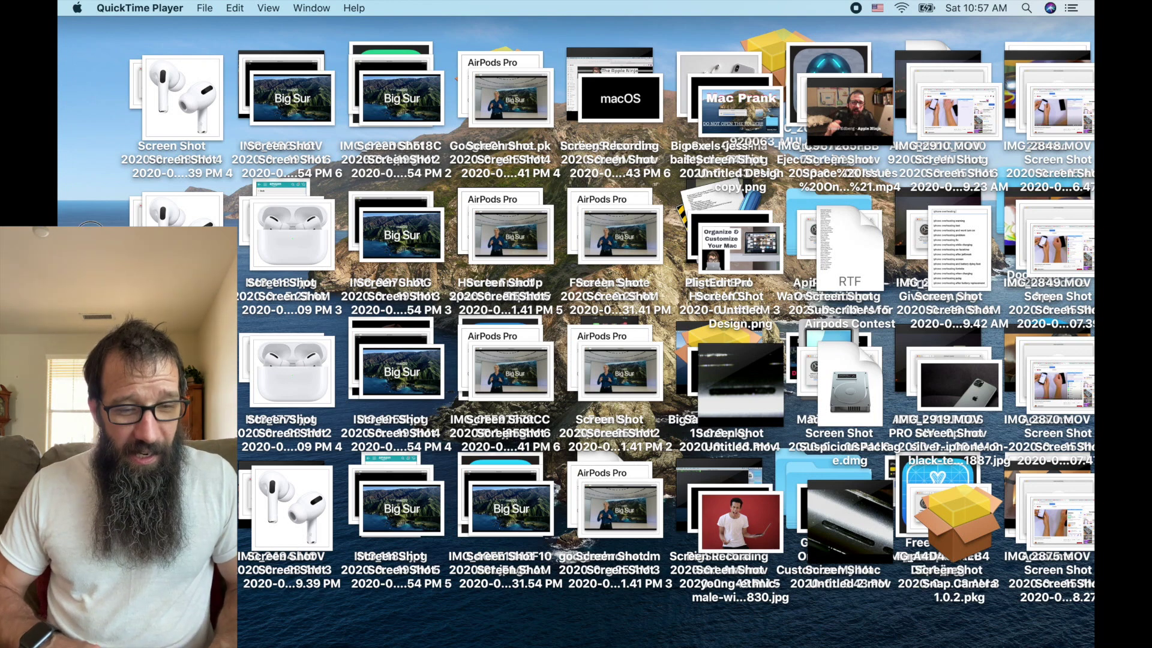
# Turn on View > Use Stacks to group desktop icons by kind, then expand and collapse the Images stack
pyautogui.press('super+Tab')
pyautogui.press('ctrl+super+0')
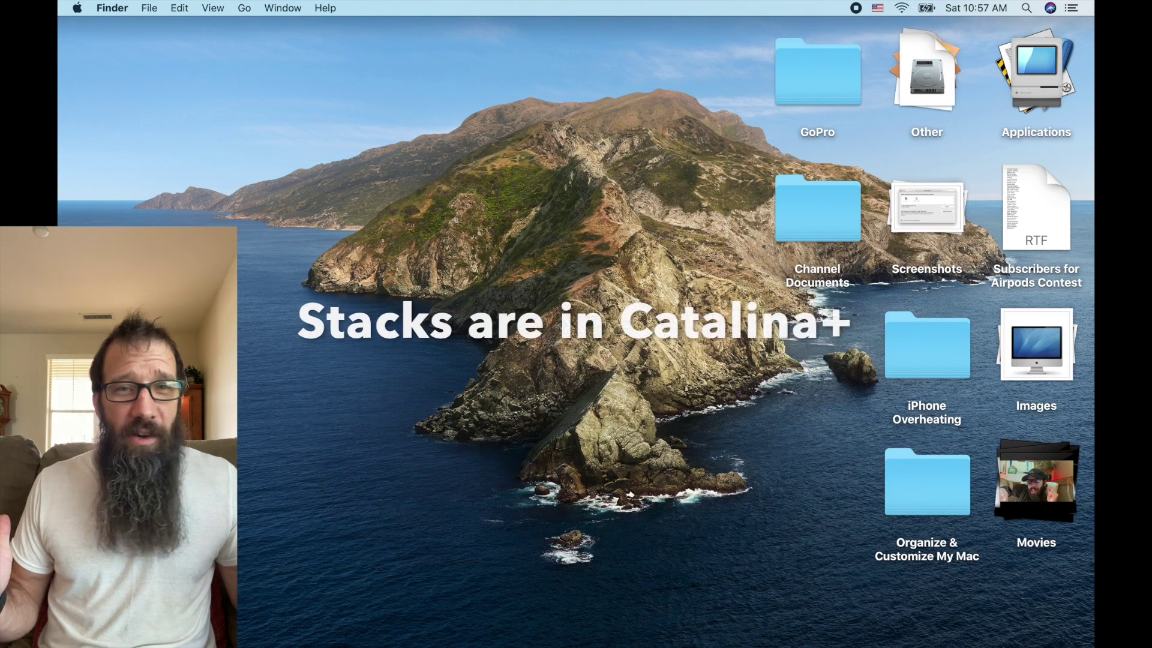
pyautogui.press('ctrl+super+0')
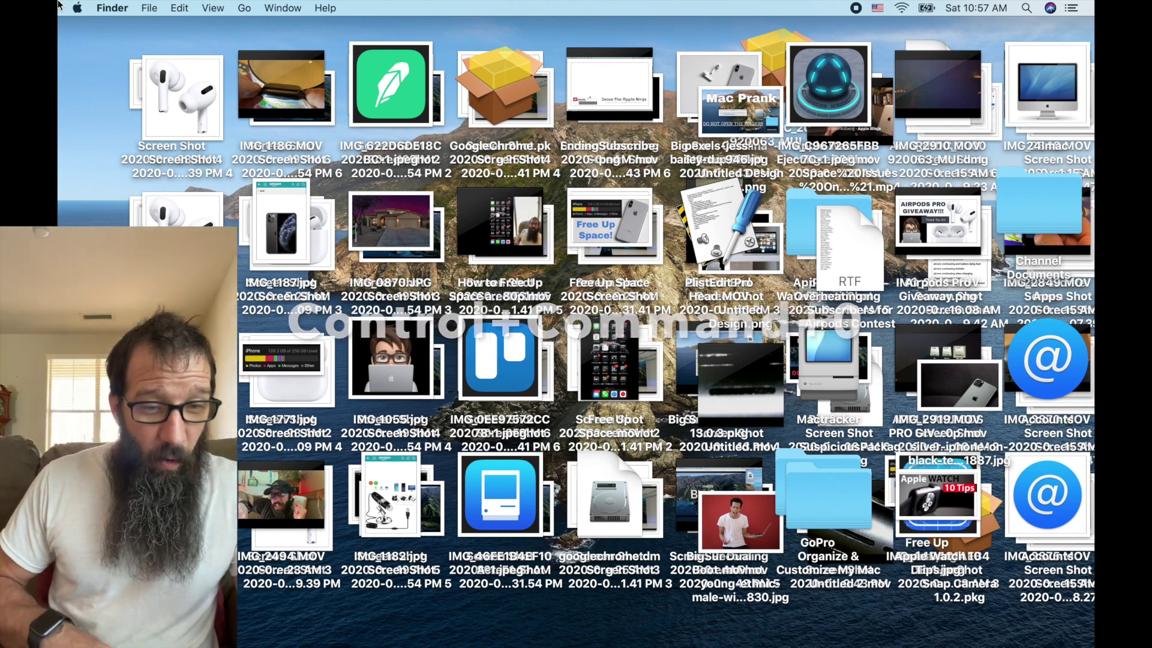
pyautogui.click(226, 9)
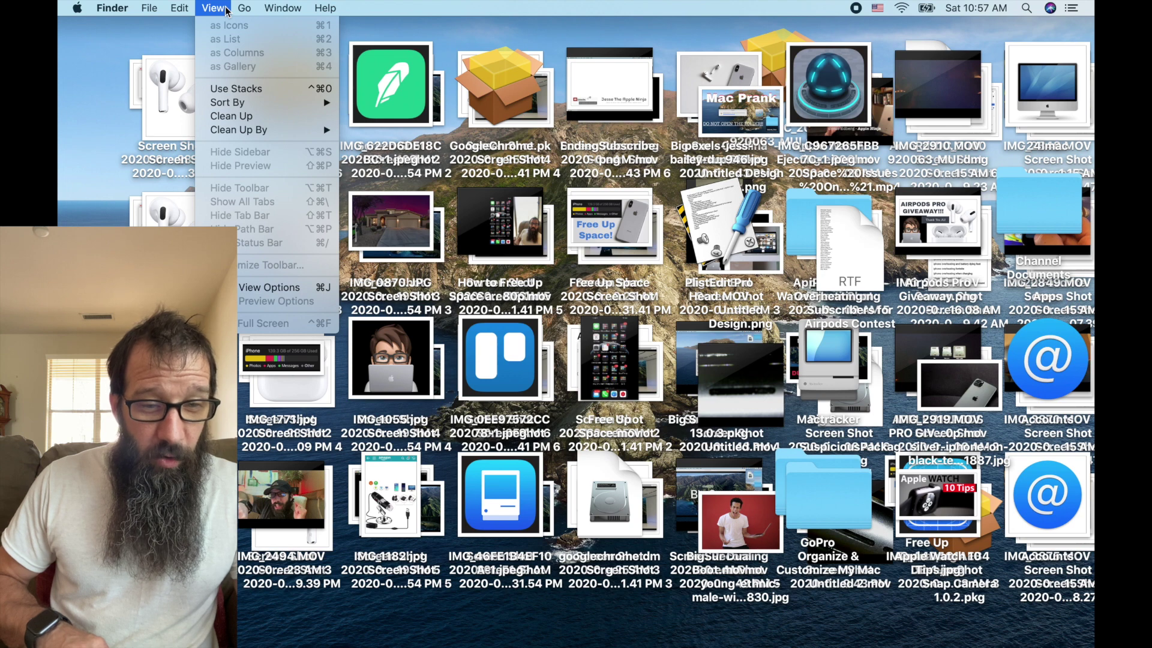
pyautogui.click(230, 92)
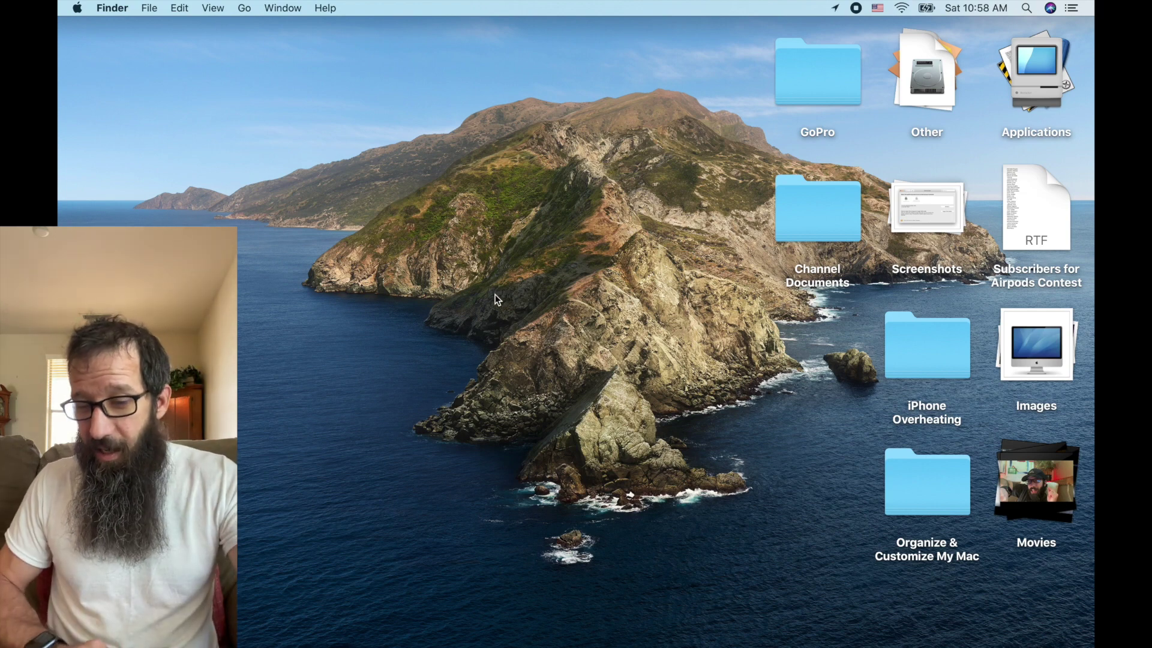
pyautogui.click(1031, 358)
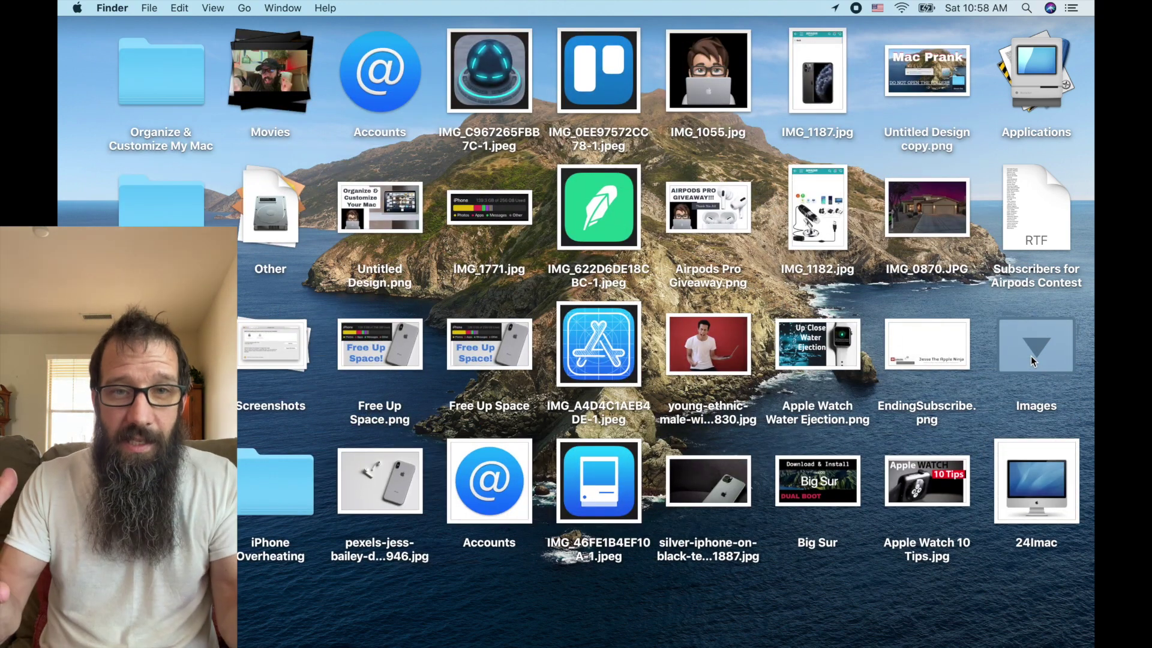
pyautogui.click(1030, 355)
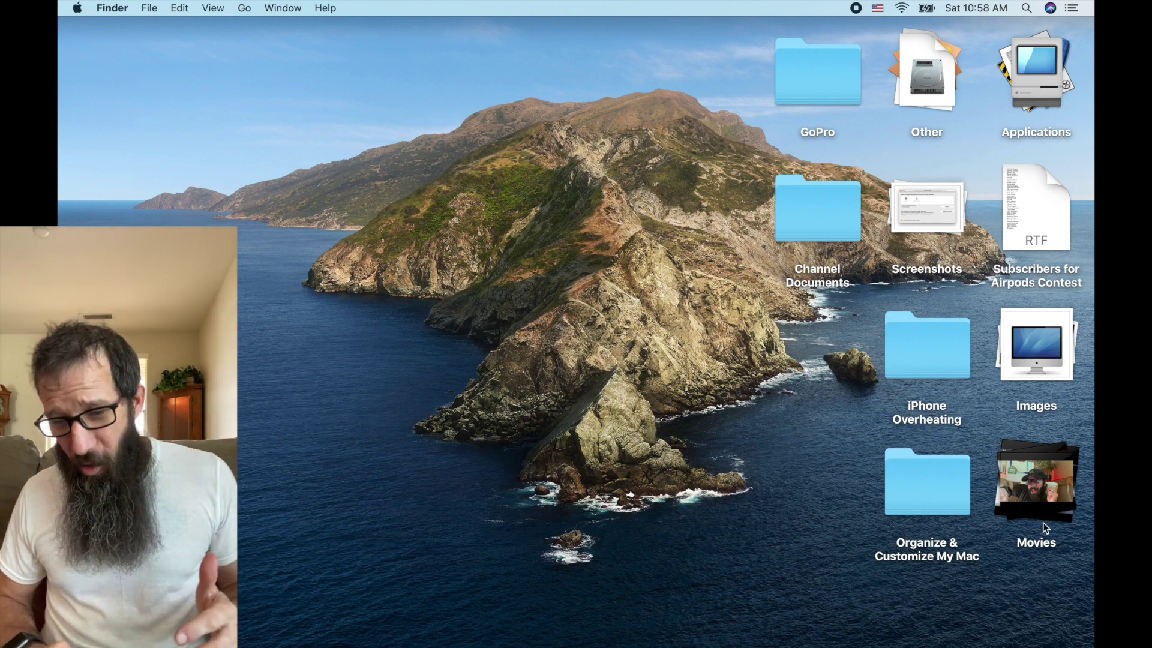
# Open a new Finder window on the Applications folder and move it down and left
pyautogui.click(935, 484)
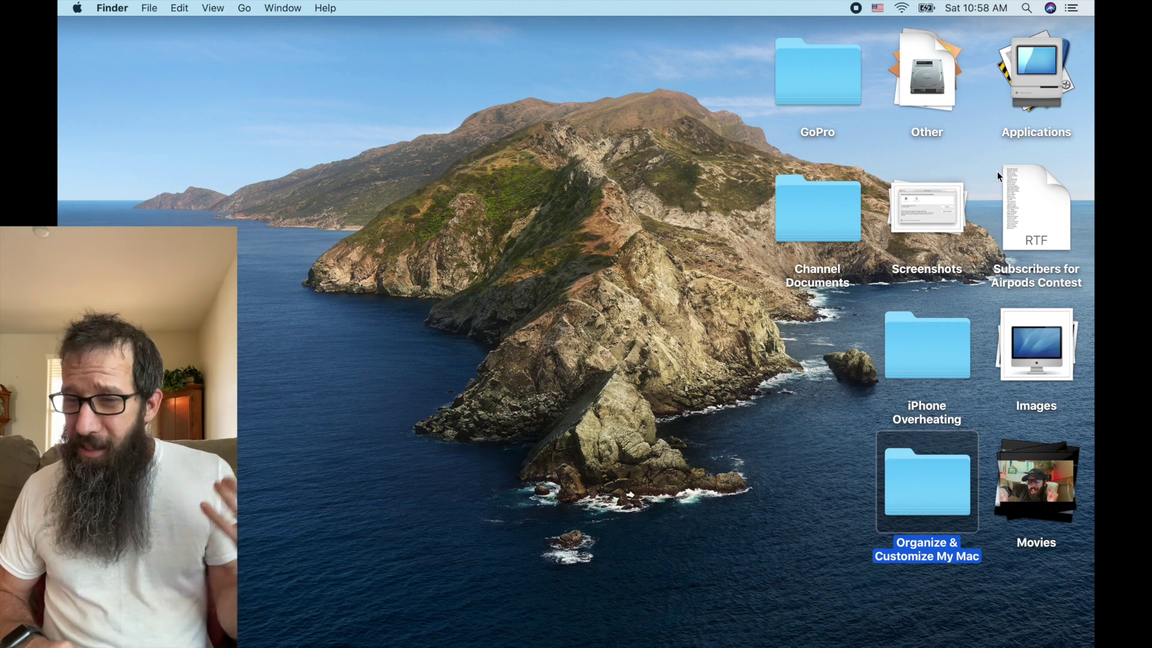
pyautogui.click(772, 383)
pyautogui.press('super+n')
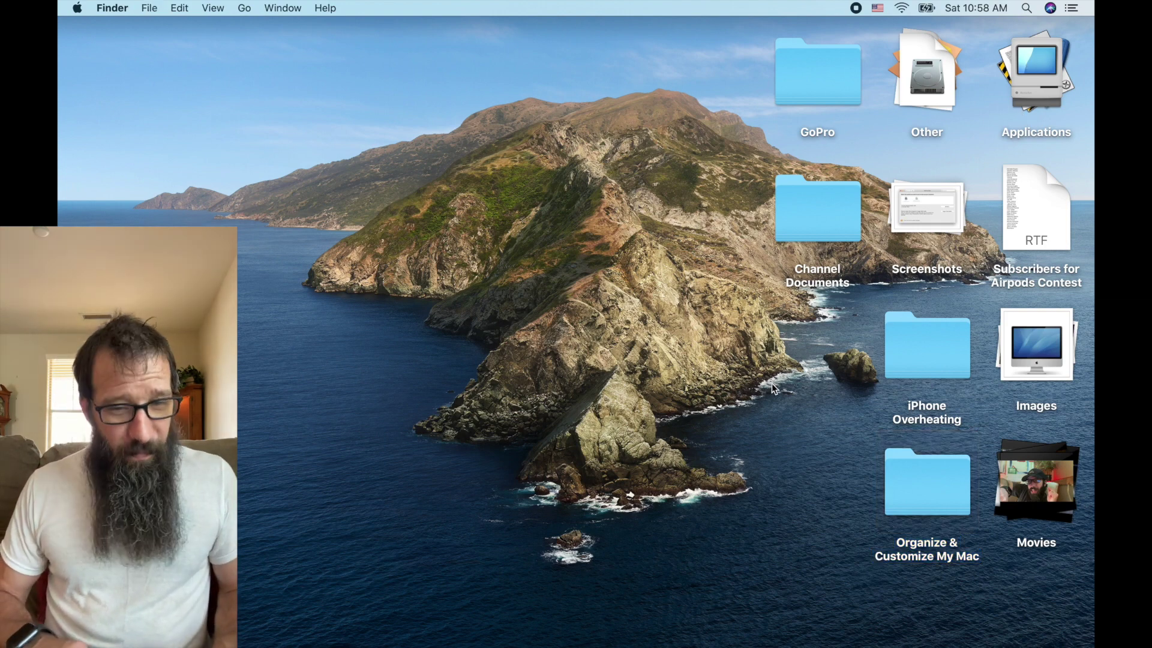
pyautogui.press('shift+super+a')
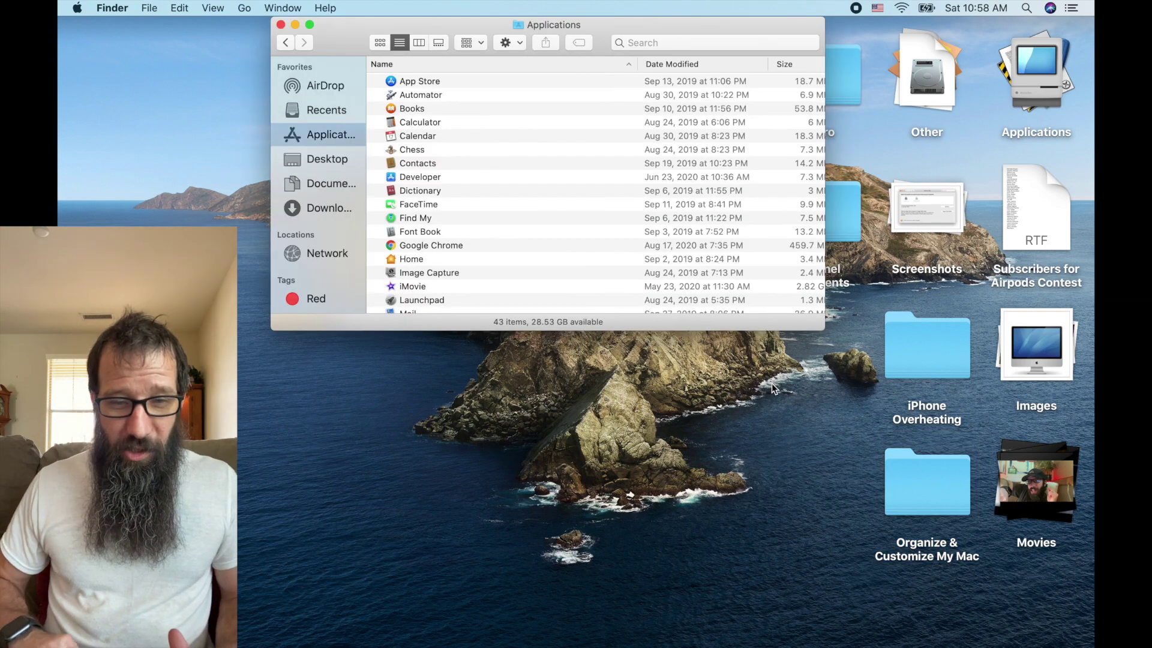
pyautogui.click(354, 28)
pyautogui.moveTo(354, 29); pyautogui.dragTo(221, 123)
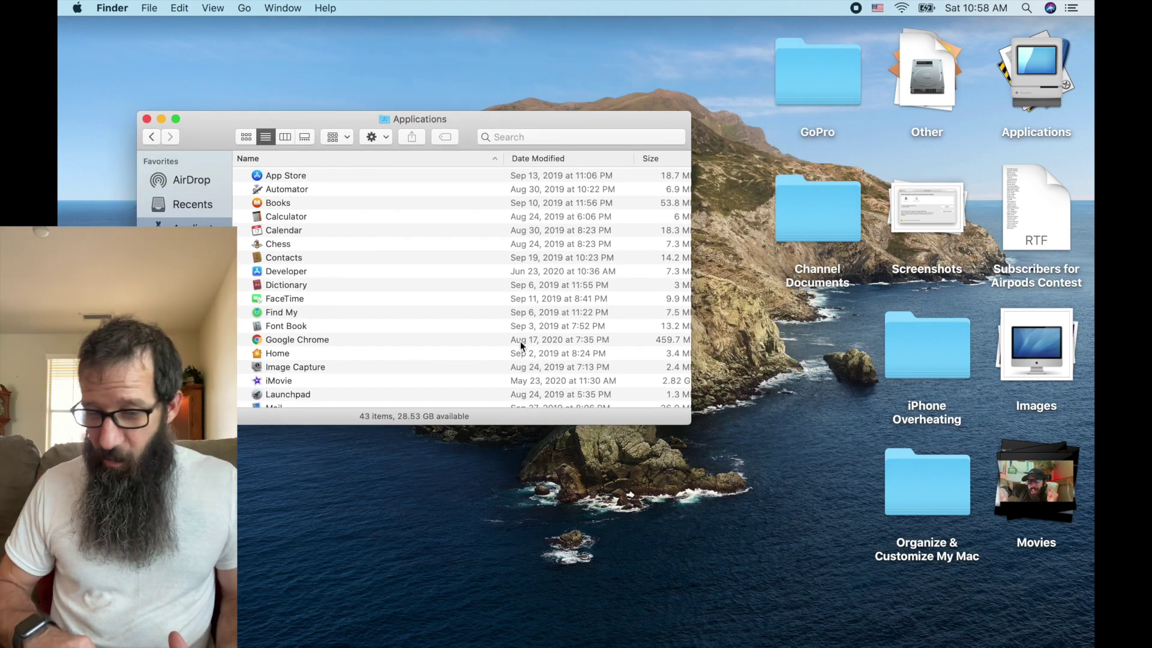
# Open the Contacts app's Info window and copy its icon
pyautogui.click(272, 259)
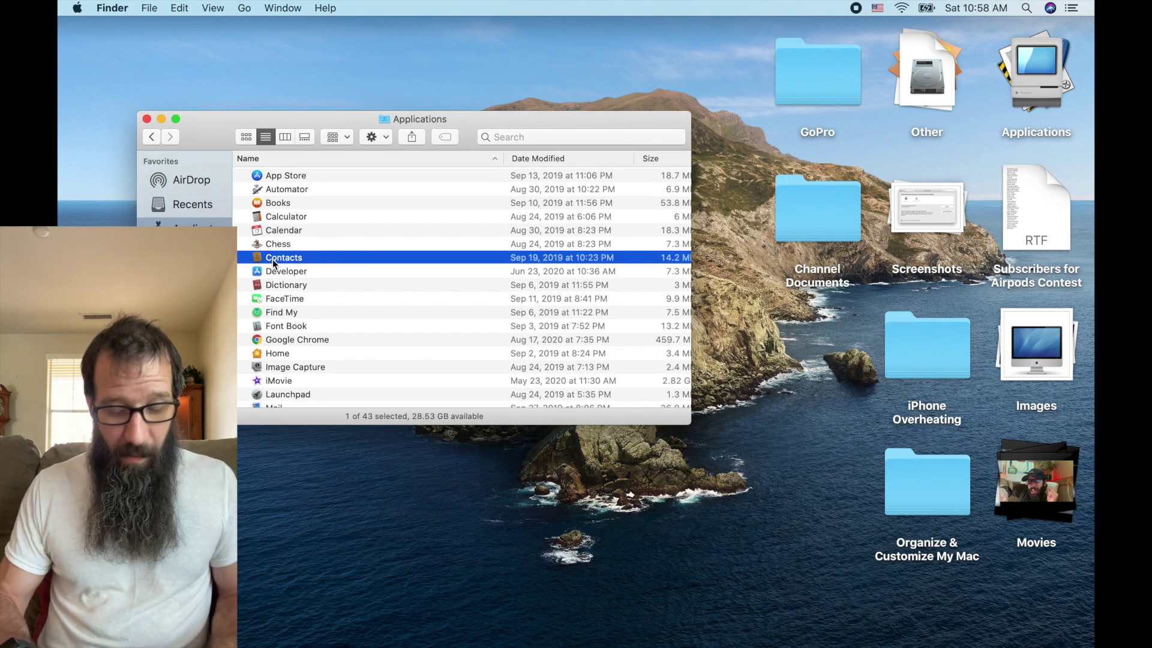
pyautogui.press('super+i')
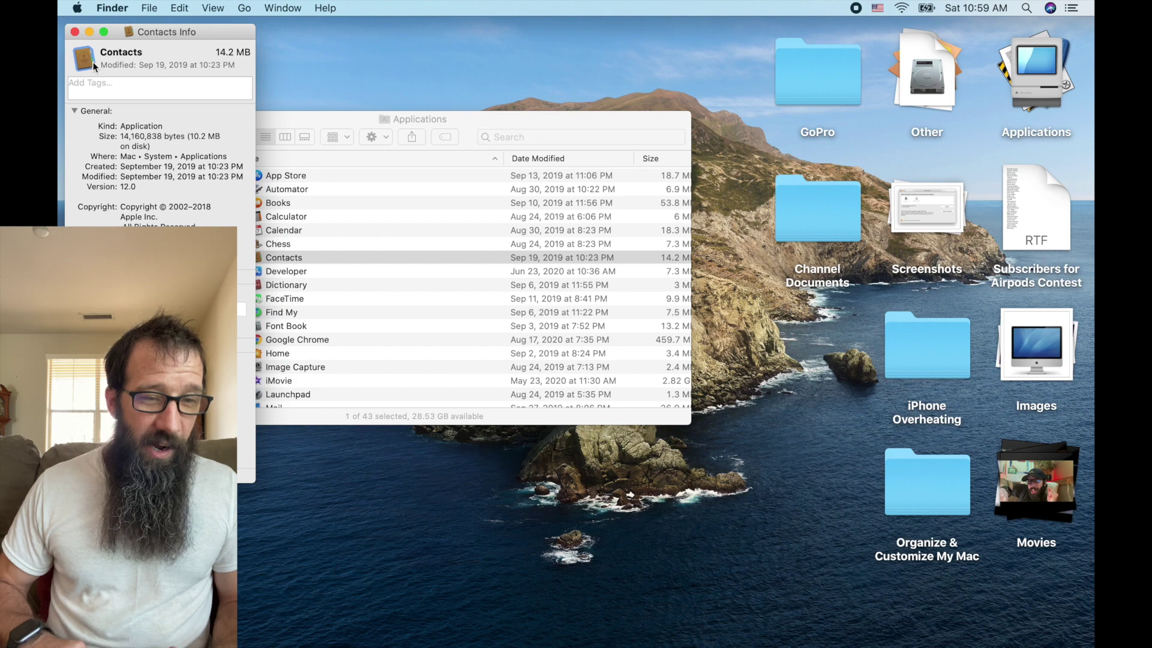
pyautogui.press('super+c')
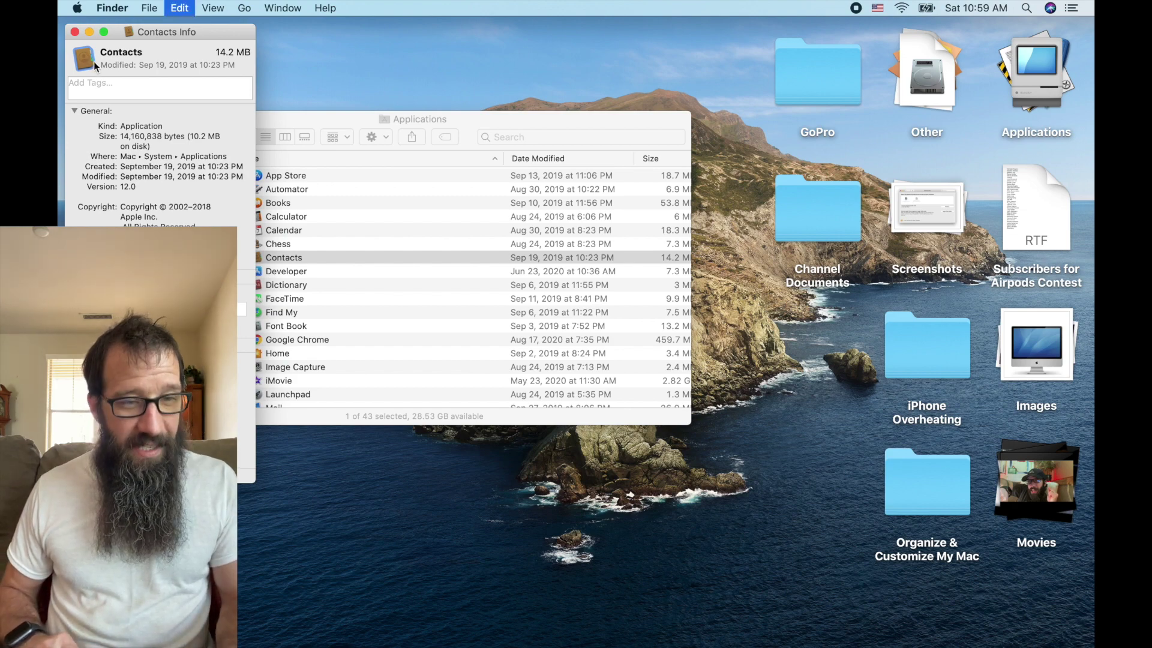
# Paste the Contacts icon onto the Organize & Customize My Mac folder via its Info window, then close it
pyautogui.click(920, 458)
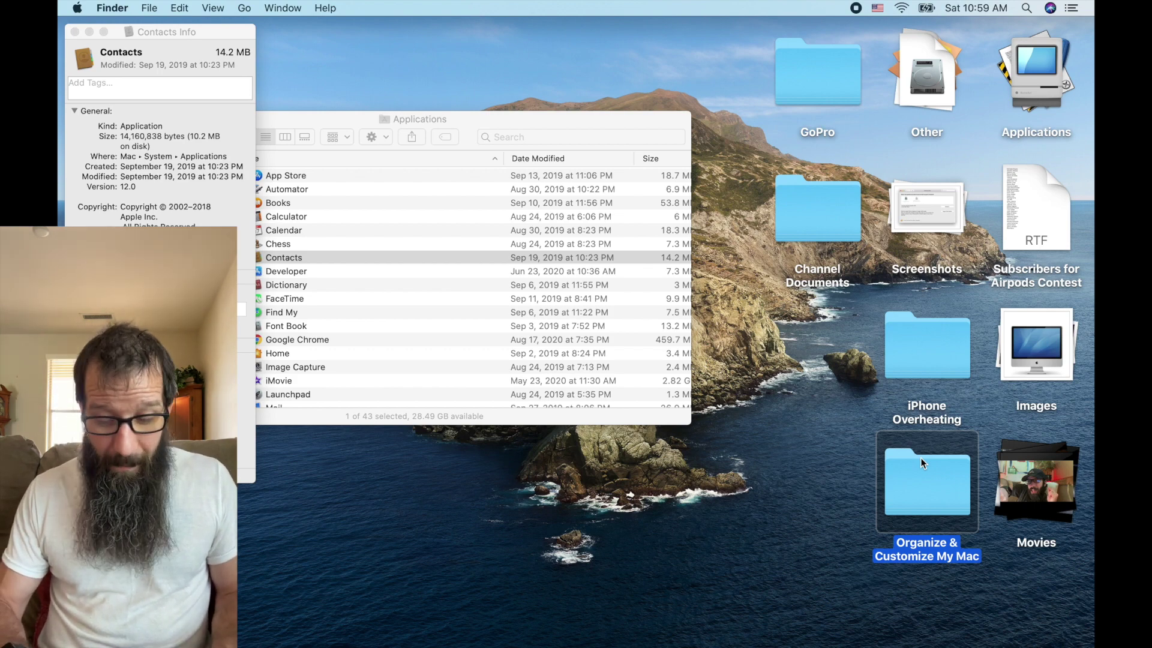
pyautogui.press('super+i')
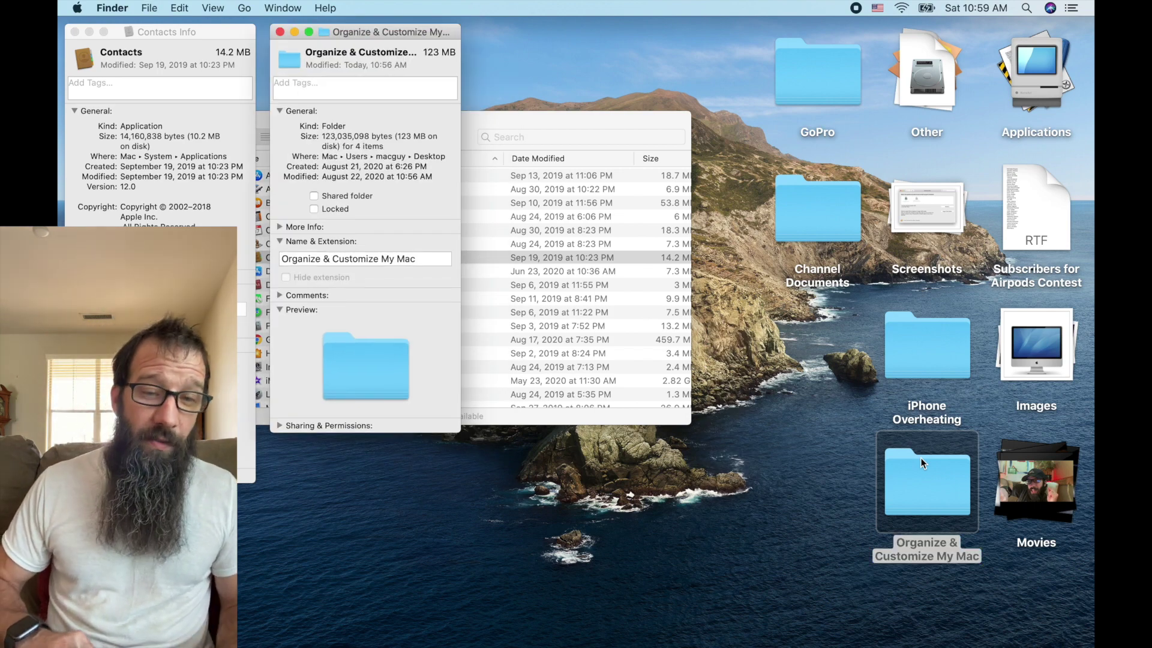
pyautogui.click(288, 60)
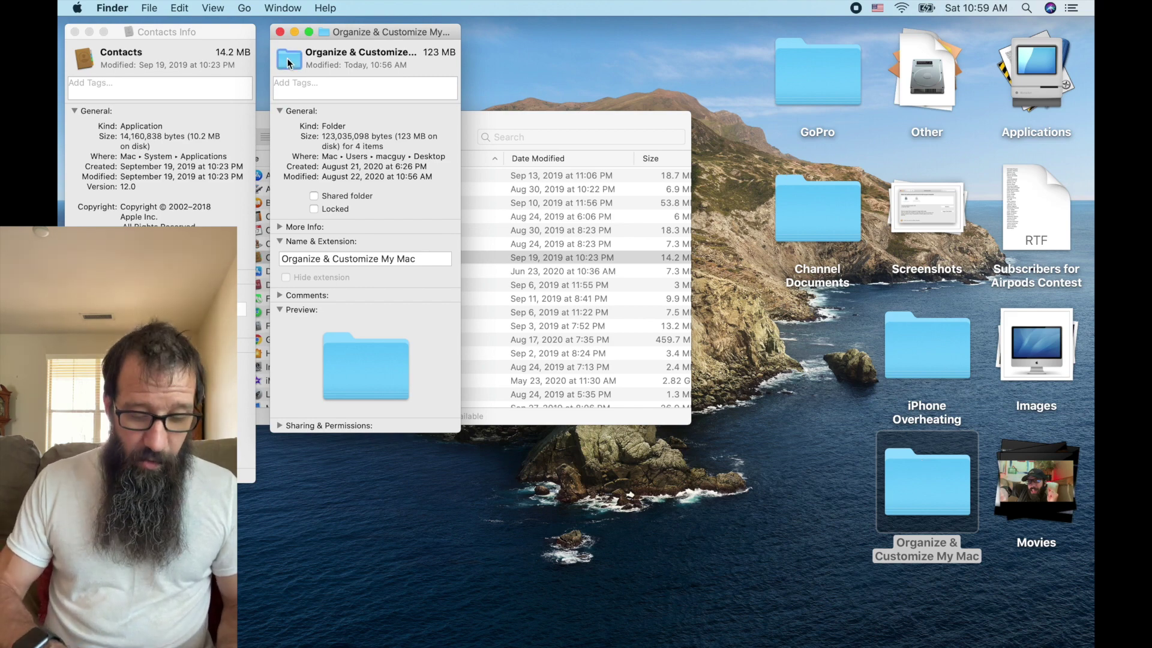
pyautogui.press('super+v')
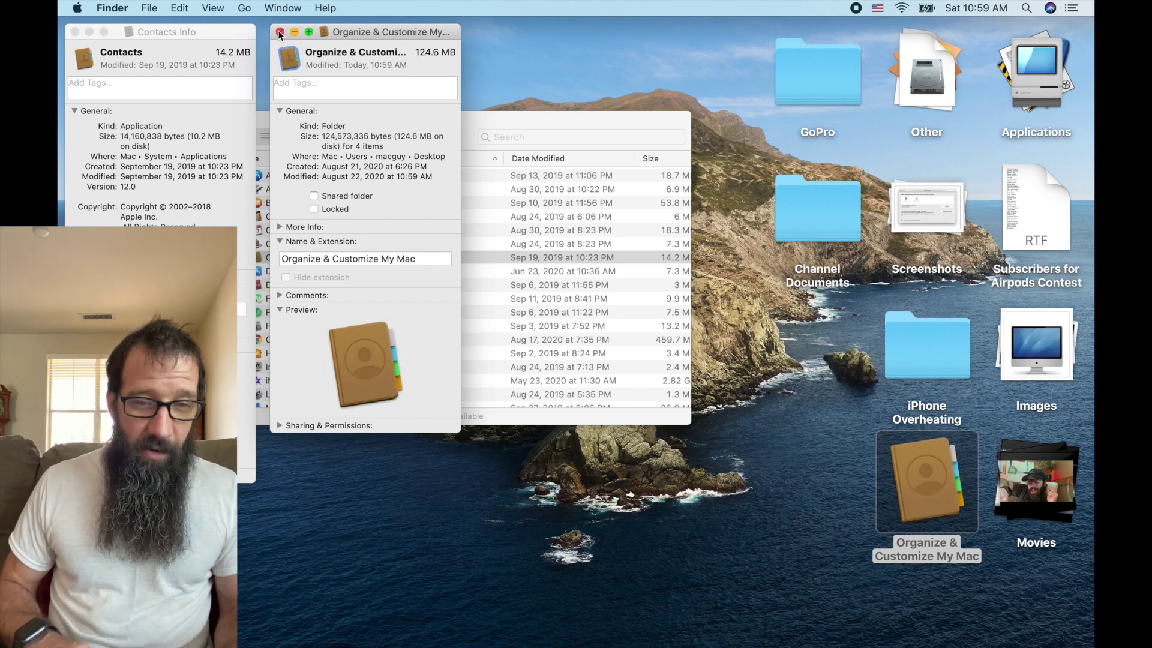
pyautogui.click(280, 32)
pyautogui.click(827, 490)
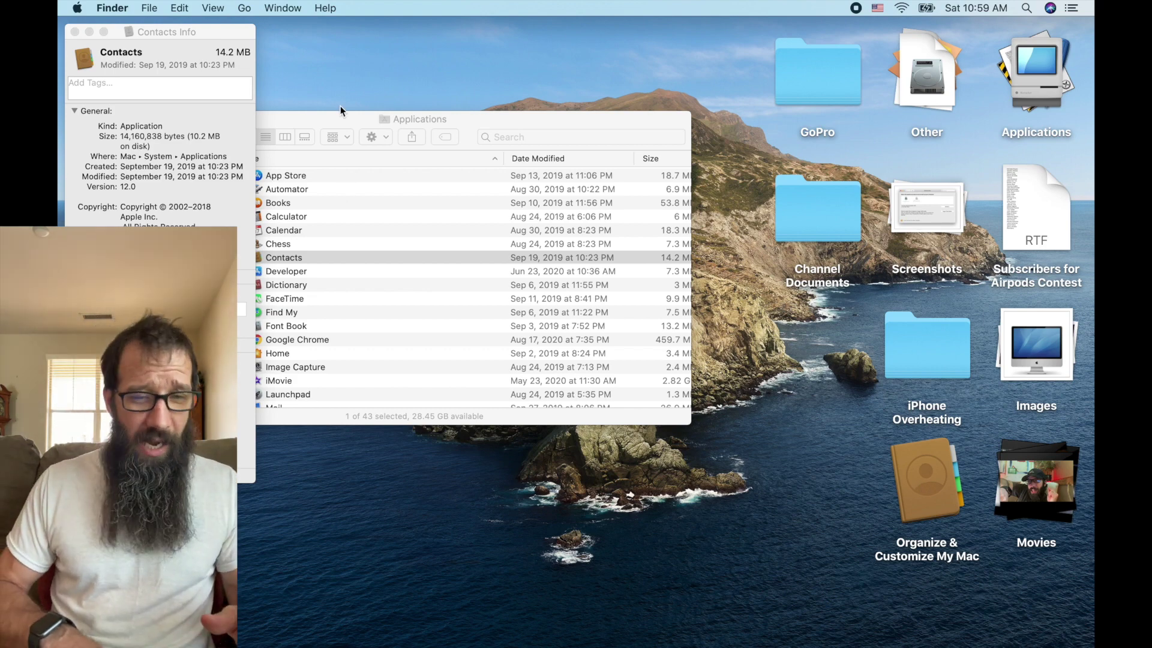
pyautogui.click(327, 128)
# Close the Contacts Info window and rename the Red tag to Projects
pyautogui.click(74, 32)
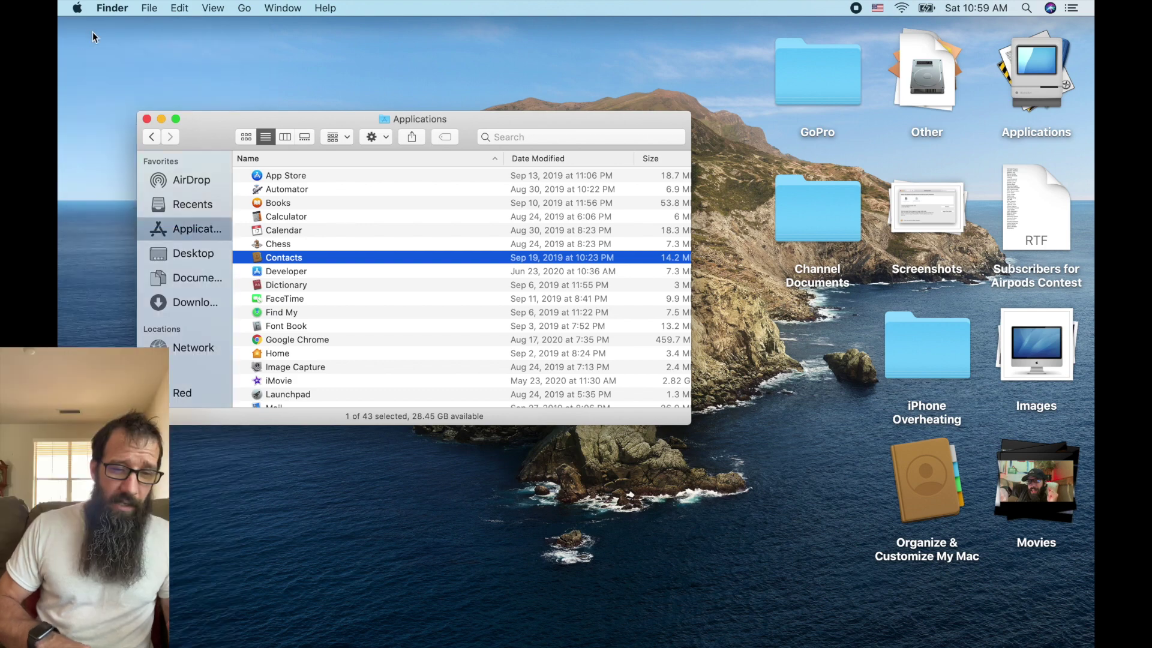
pyautogui.moveTo(223, 137); pyautogui.dragTo(256, 189)
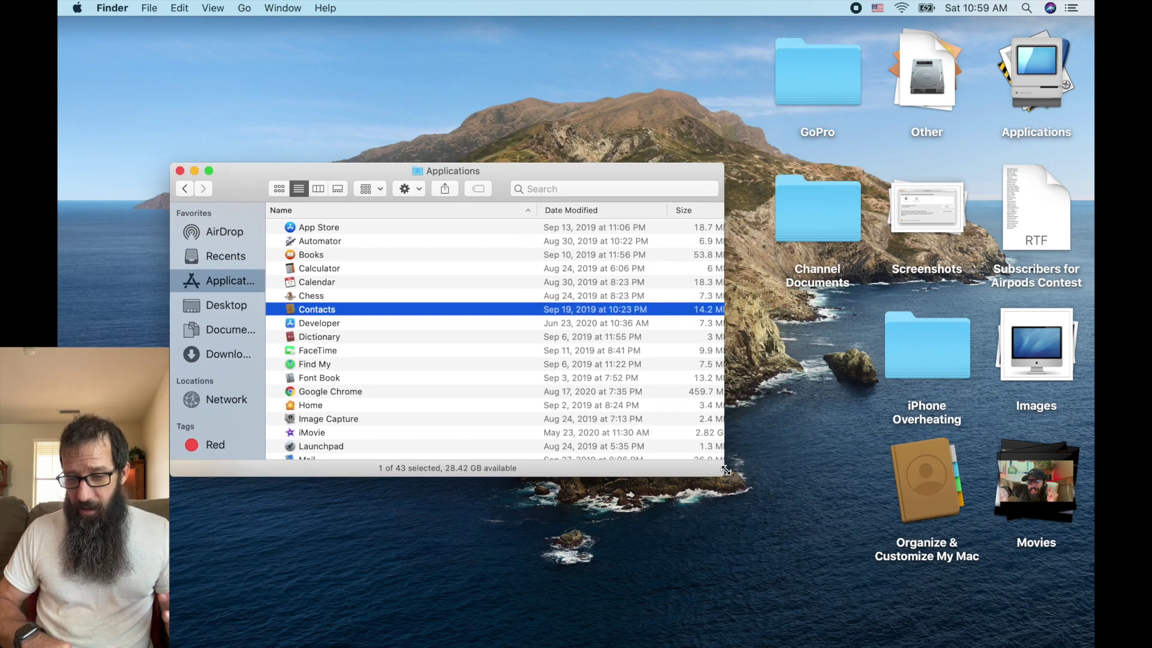
pyautogui.moveTo(720, 472); pyautogui.dragTo(759, 646)
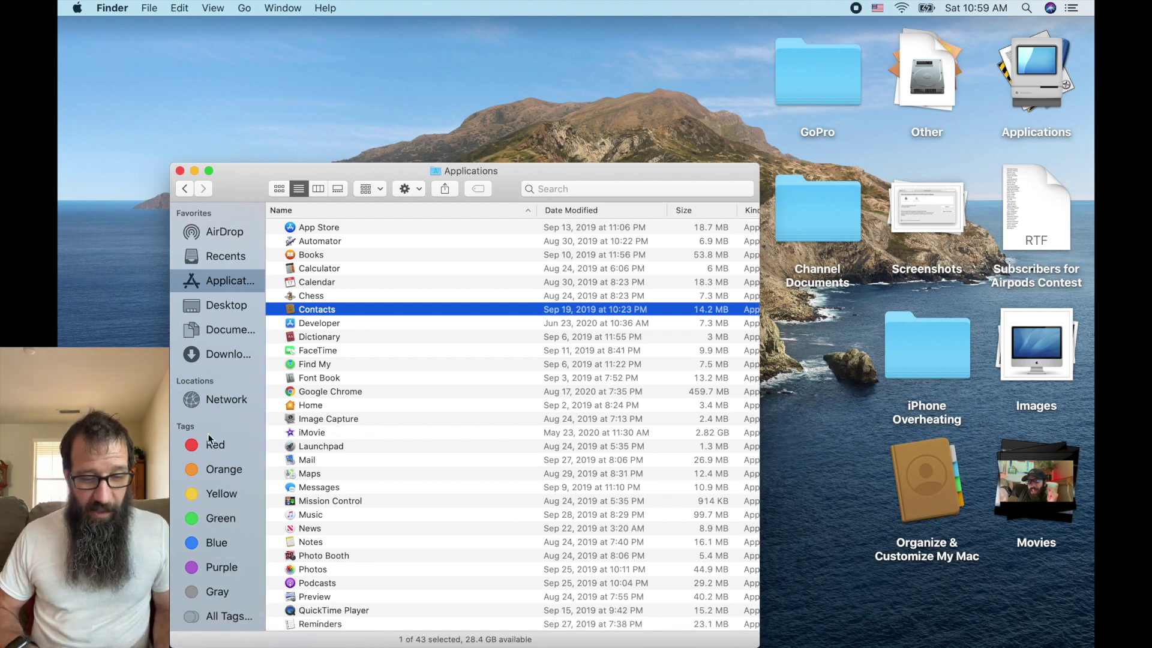
pyautogui.rightClick(219, 446)
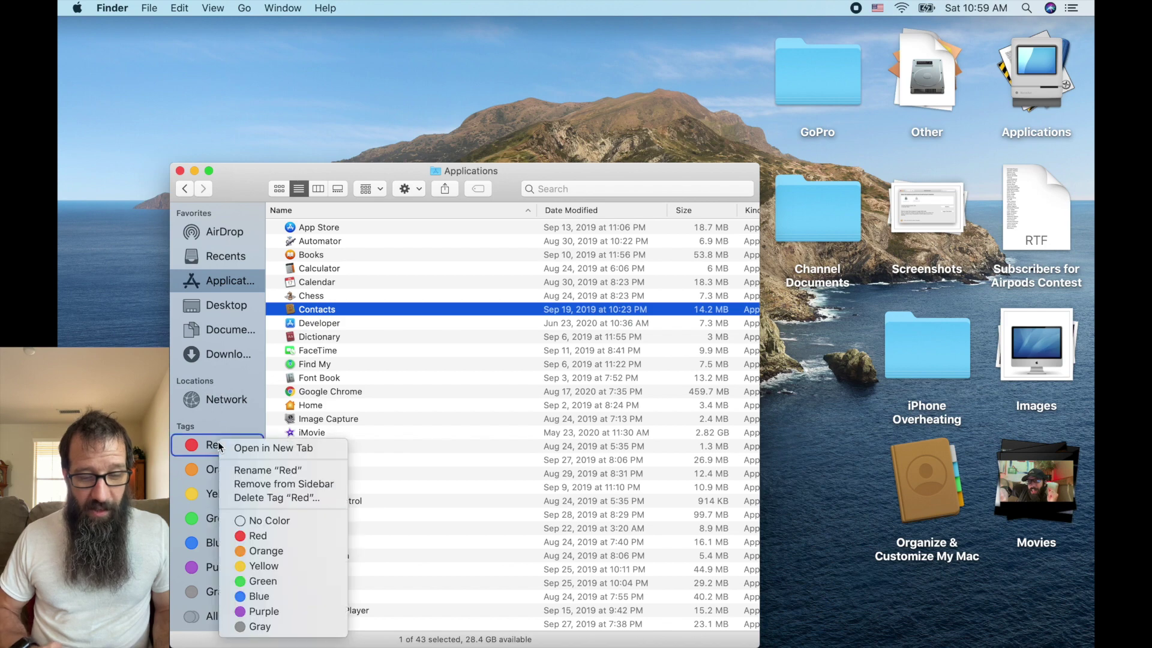
pyautogui.click(244, 471)
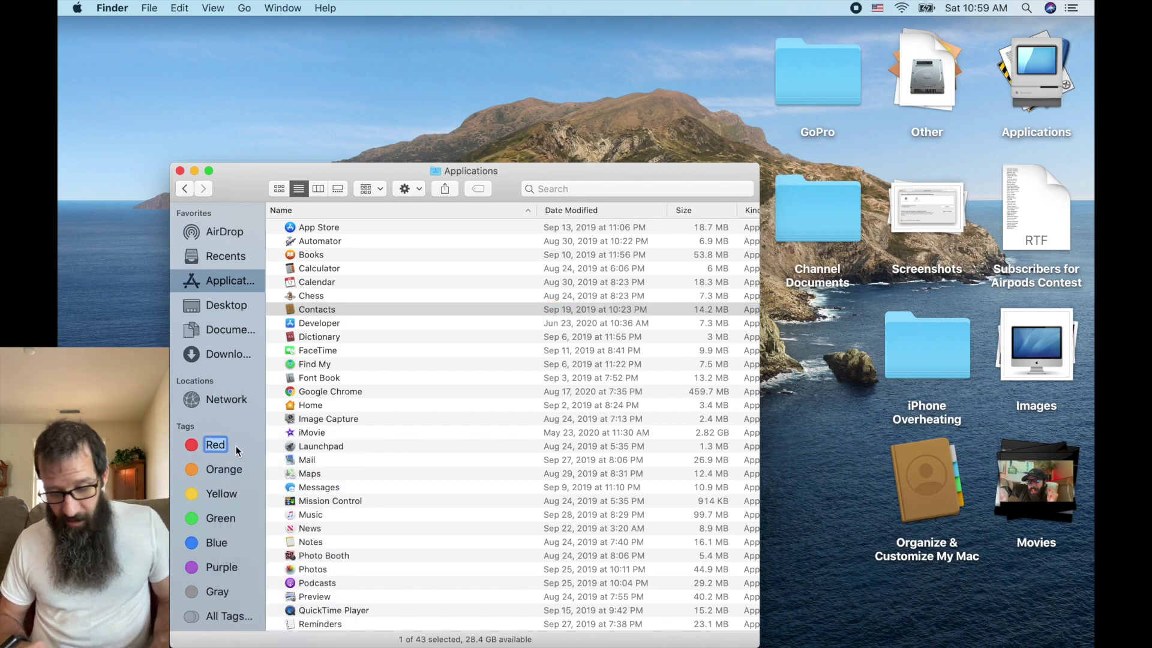
pyautogui.write('Projects')
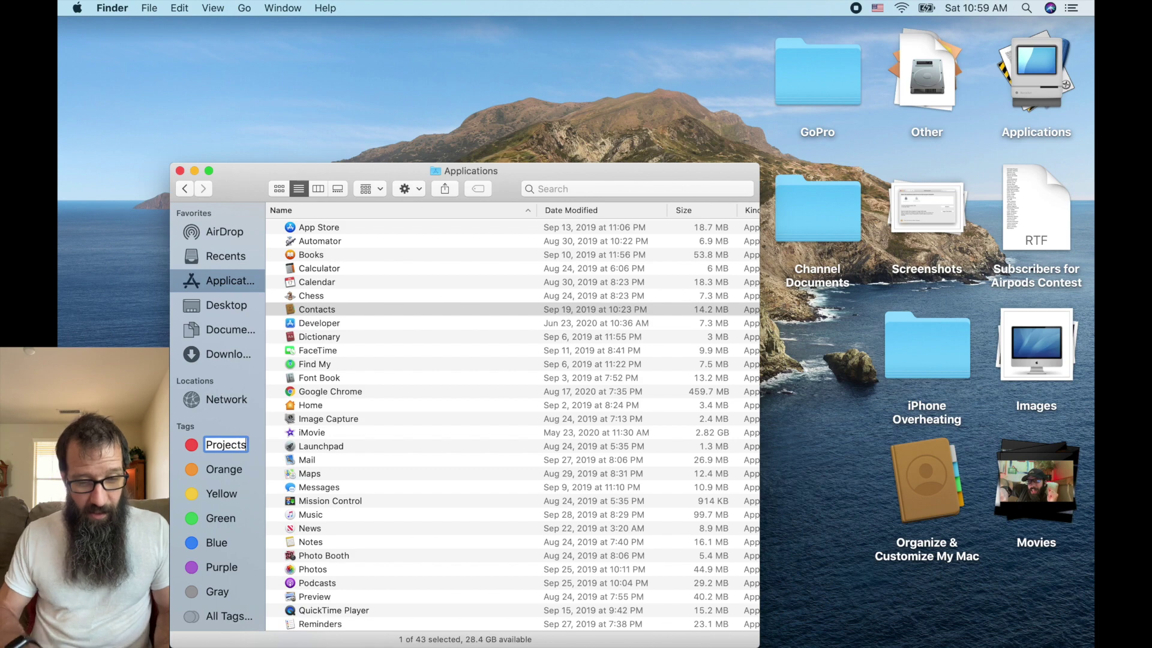
pyautogui.press('Return')
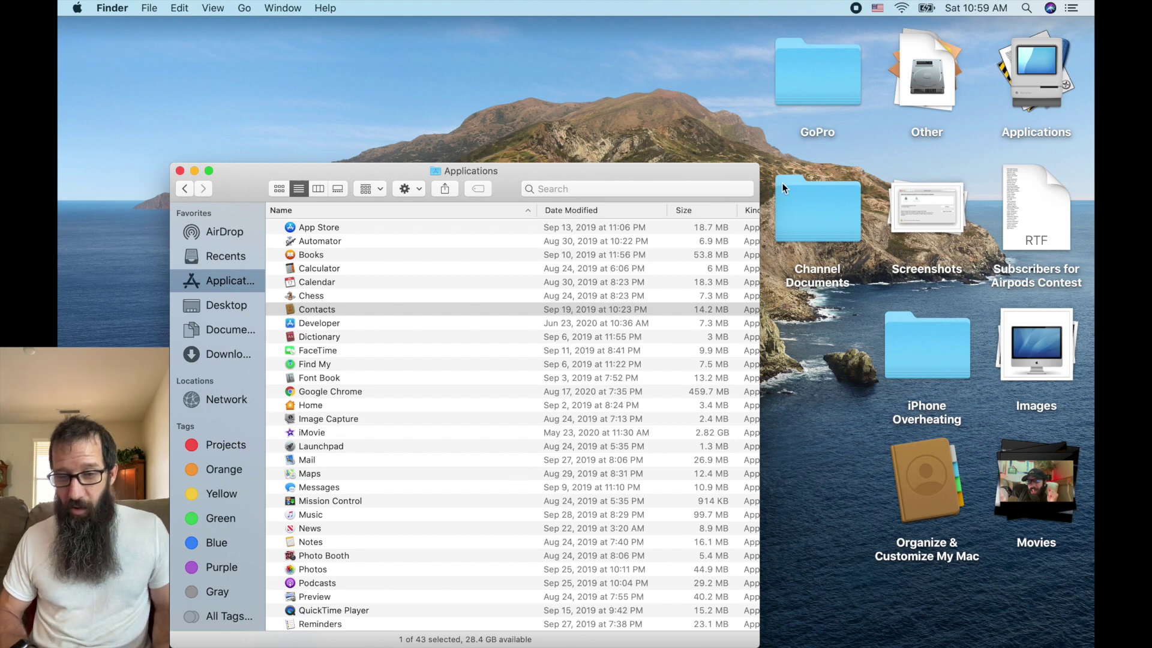
# Tag Organize & Customize My Mac, iPhone Overheating and Channel Documents with the red Projects tag
pyautogui.click(724, 108)
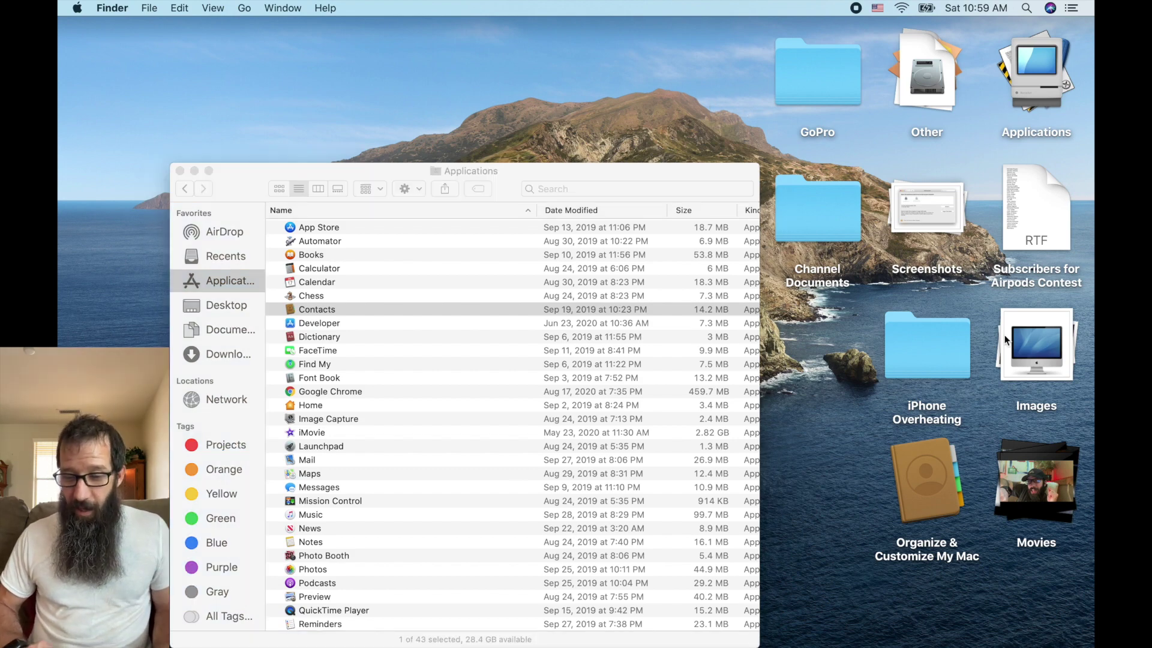
pyautogui.click(921, 473)
pyautogui.rightClick(922, 470)
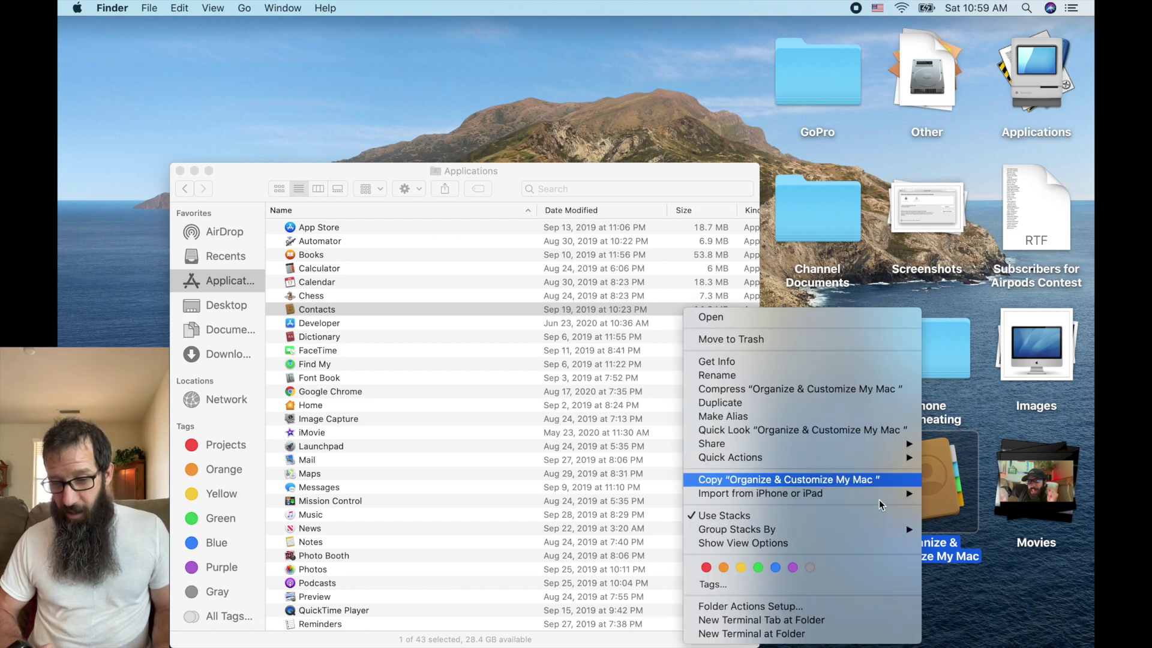
pyautogui.click(706, 567)
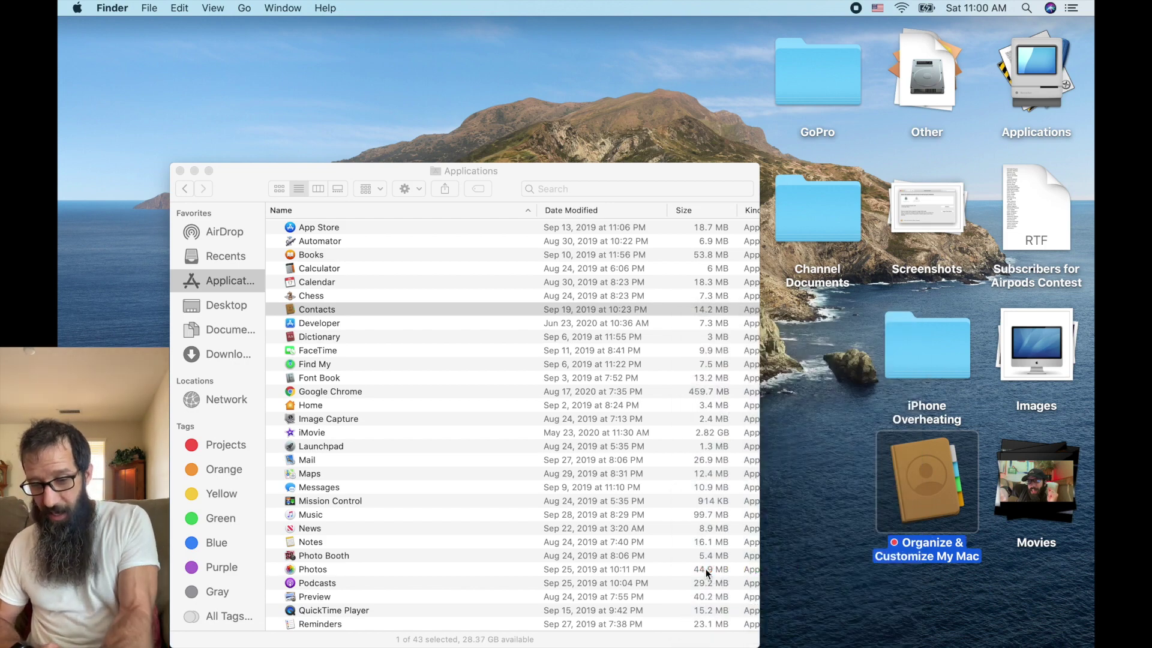
pyautogui.rightClick(947, 340)
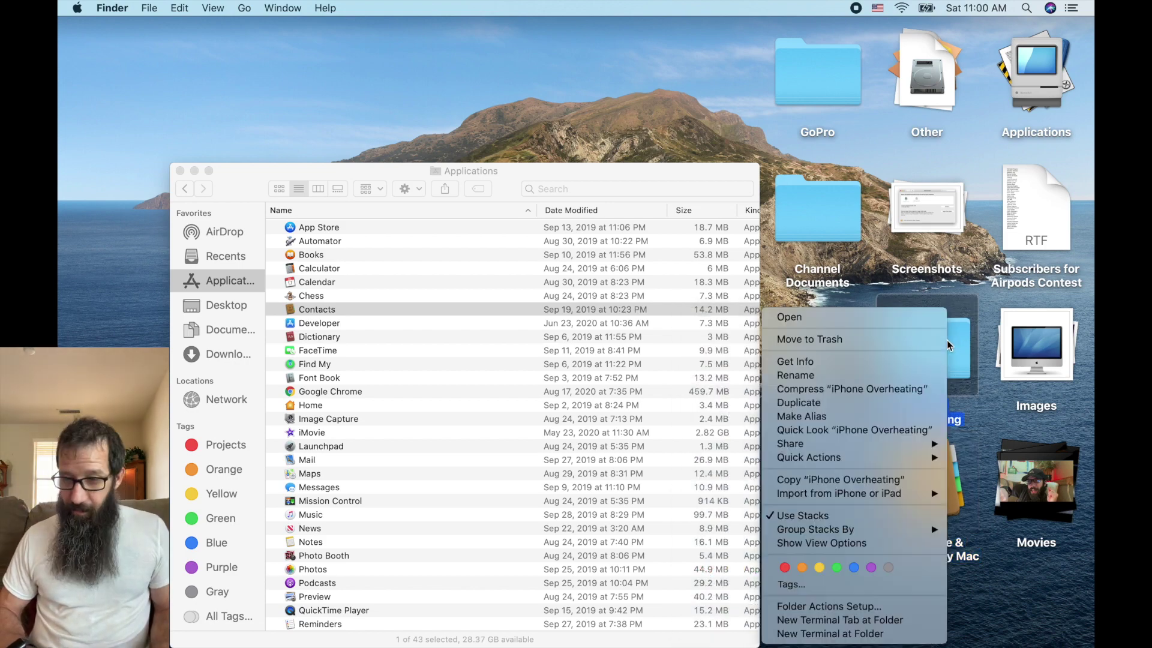
pyautogui.click(784, 567)
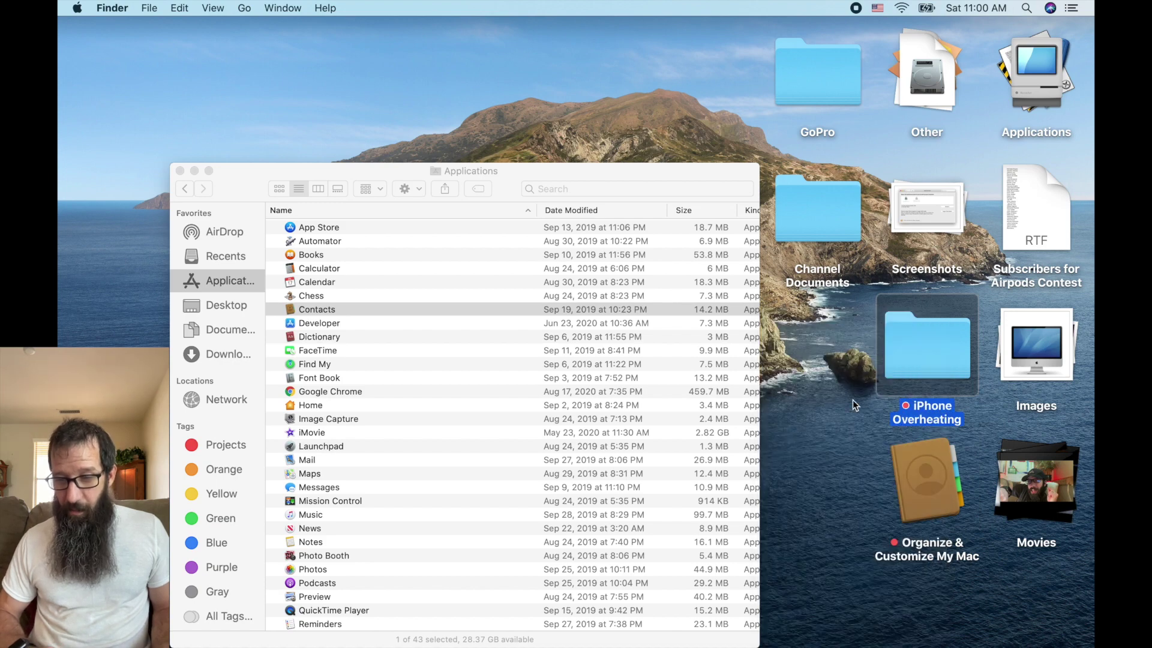
pyautogui.click(847, 242)
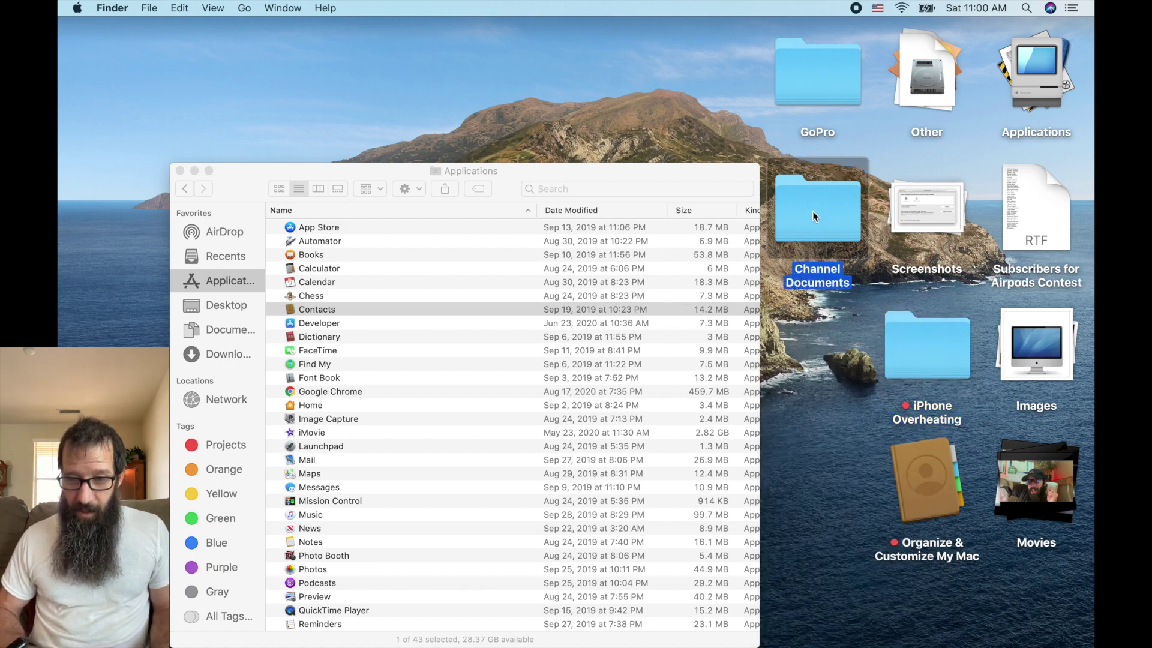
pyautogui.rightClick(813, 211)
pyautogui.click(836, 469)
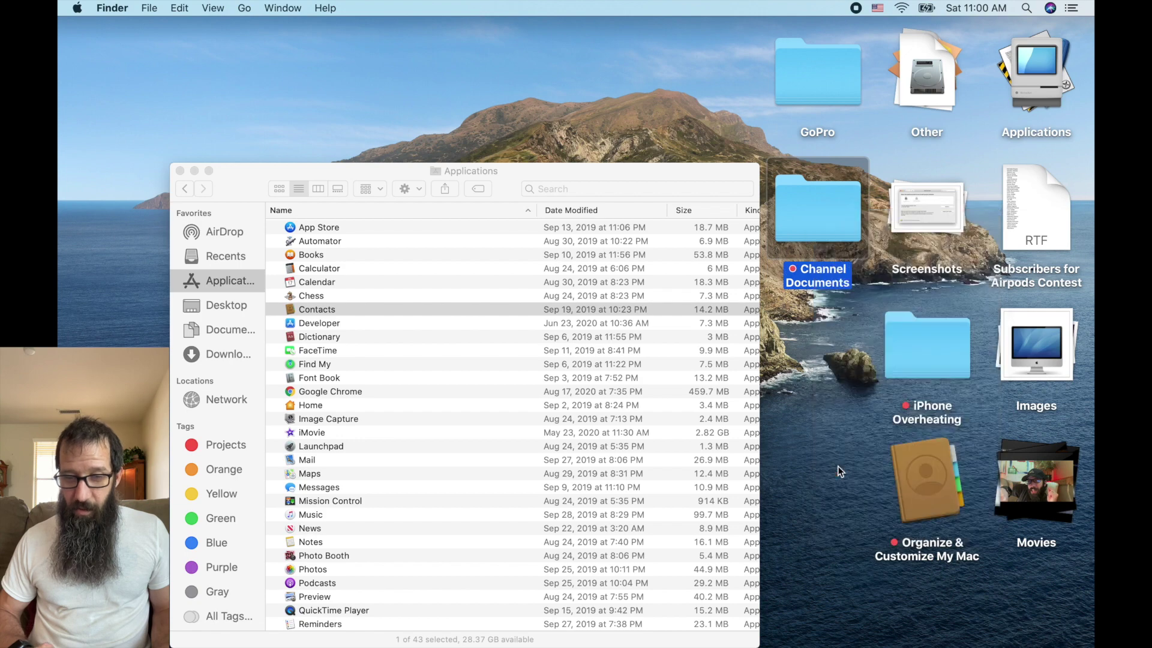
pyautogui.moveTo(540, 170); pyautogui.dragTo(895, 25)
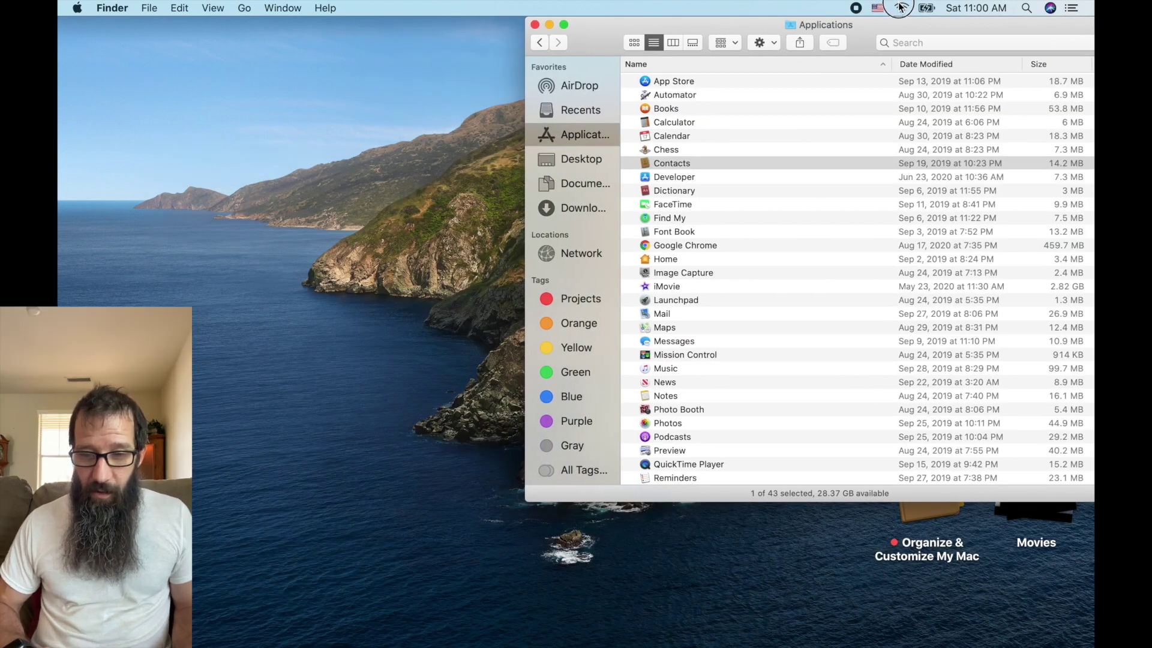
# Select the Projects tag in the sidebar to list its three tagged items
pyautogui.click(602, 298)
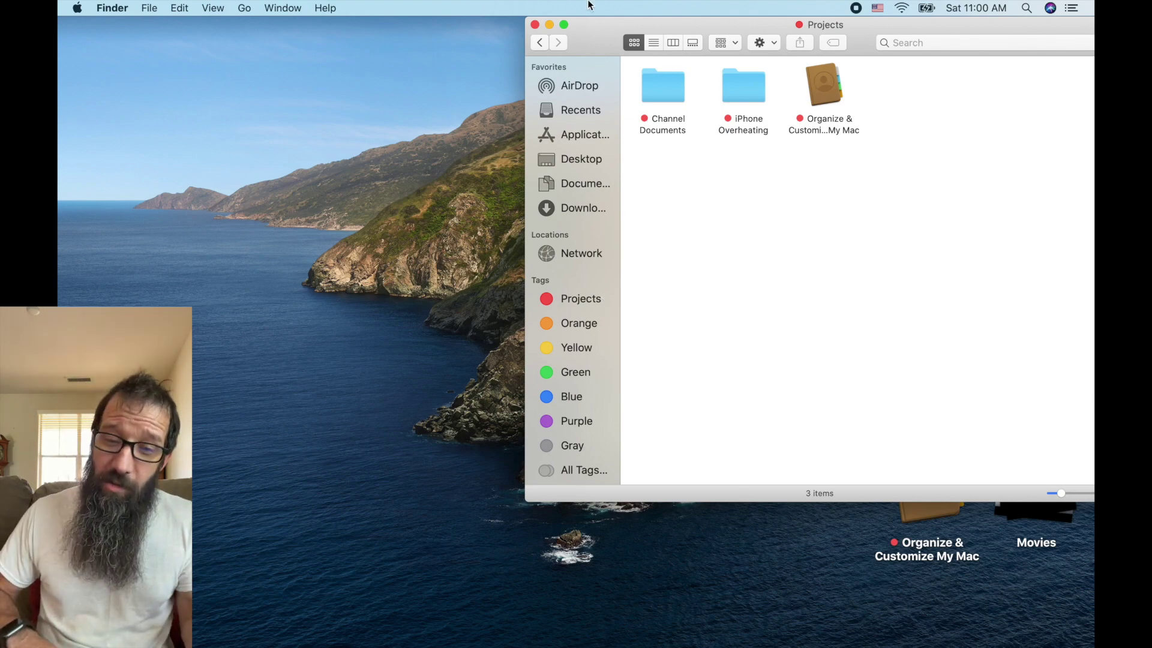
# Close the Projects window and start a new smart folder from the File menu
pyautogui.moveTo(588, 35); pyautogui.dragTo(542, 31)
pyautogui.click(489, 25)
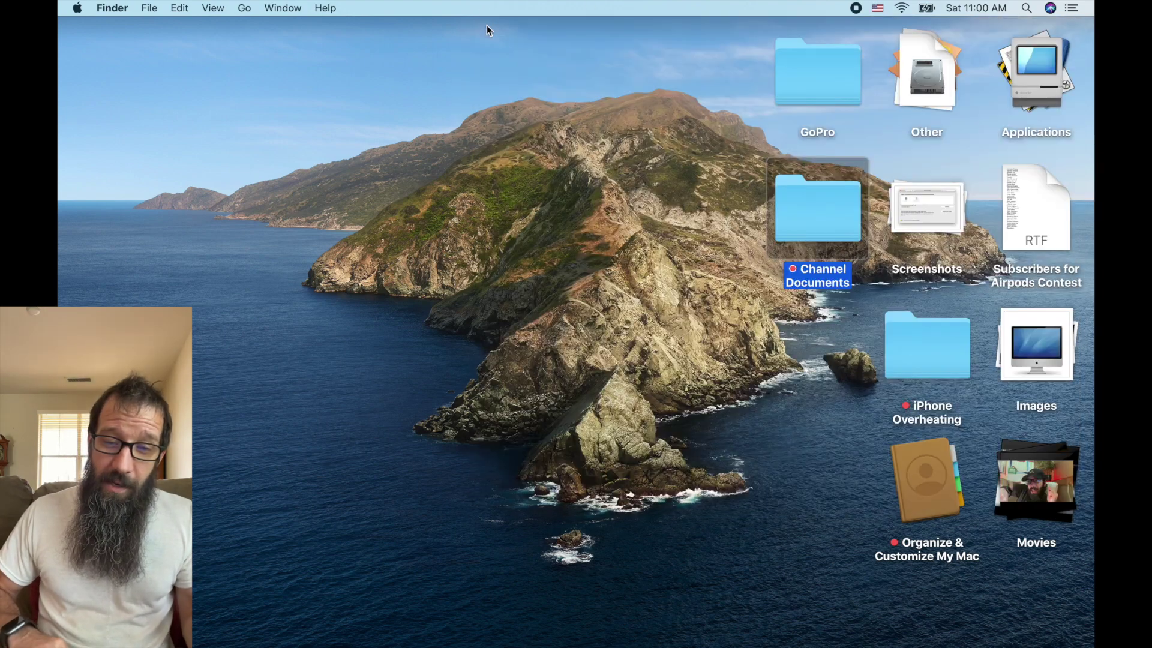
pyautogui.click(148, 8)
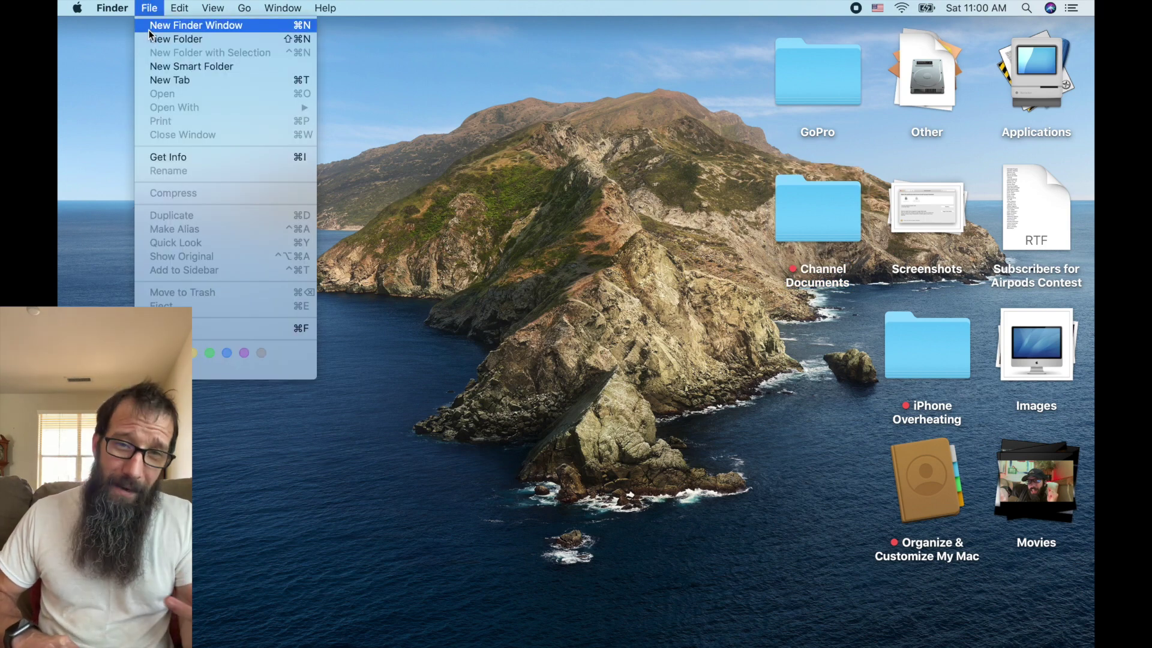
pyautogui.click(153, 69)
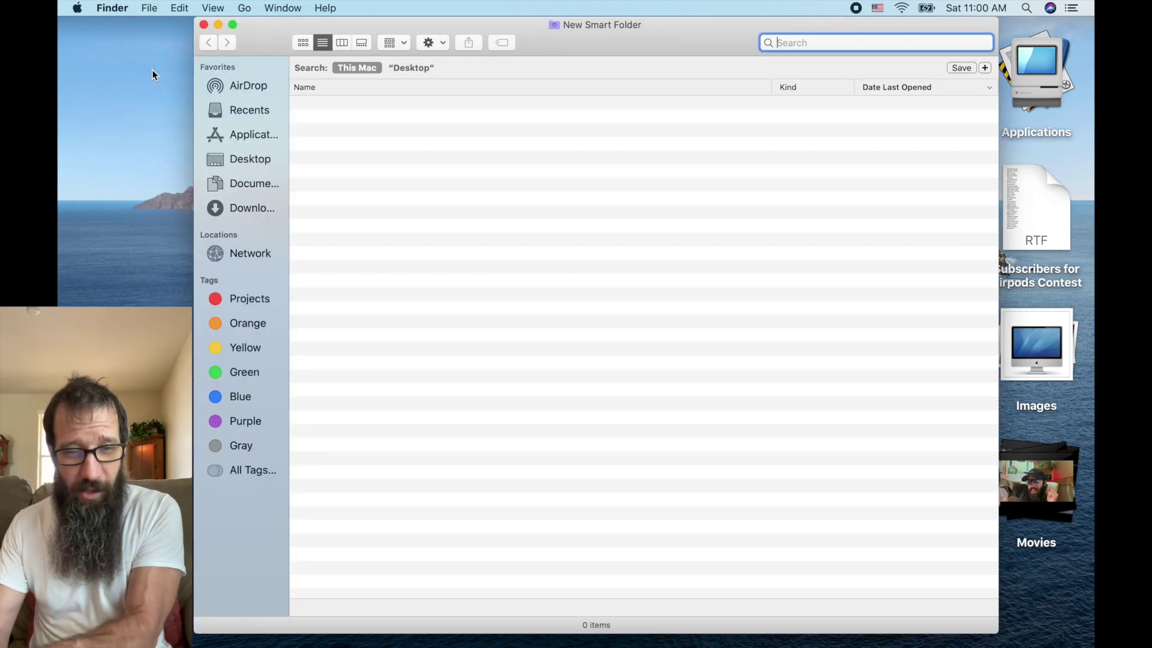
pyautogui.click(151, 7)
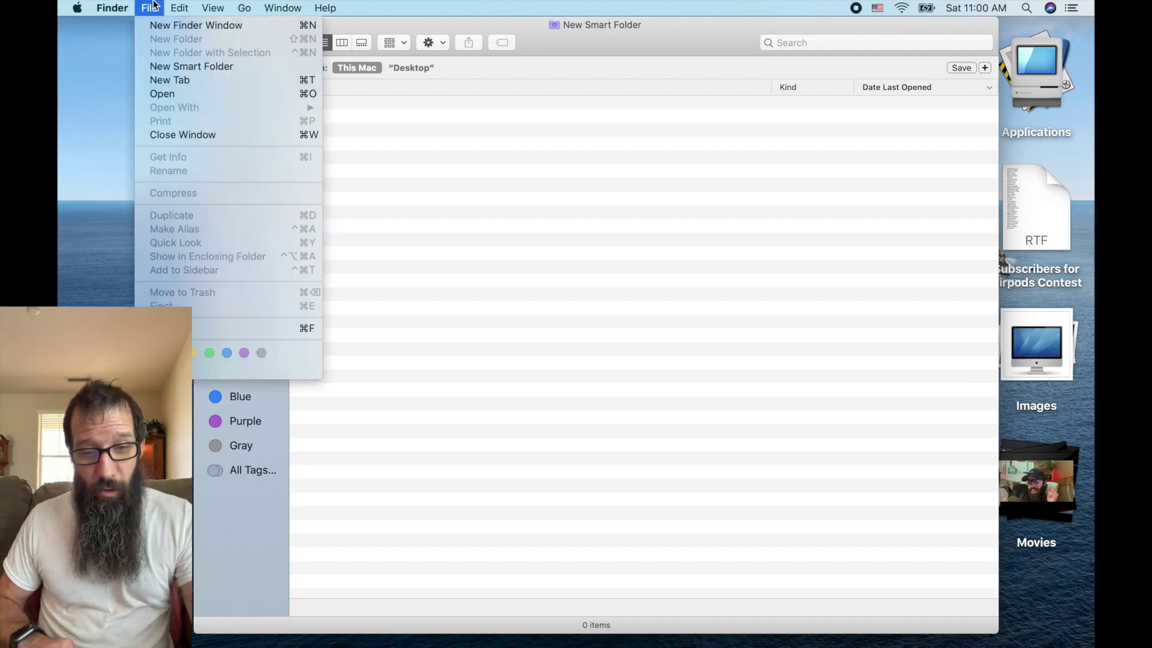
pyautogui.click(175, 64)
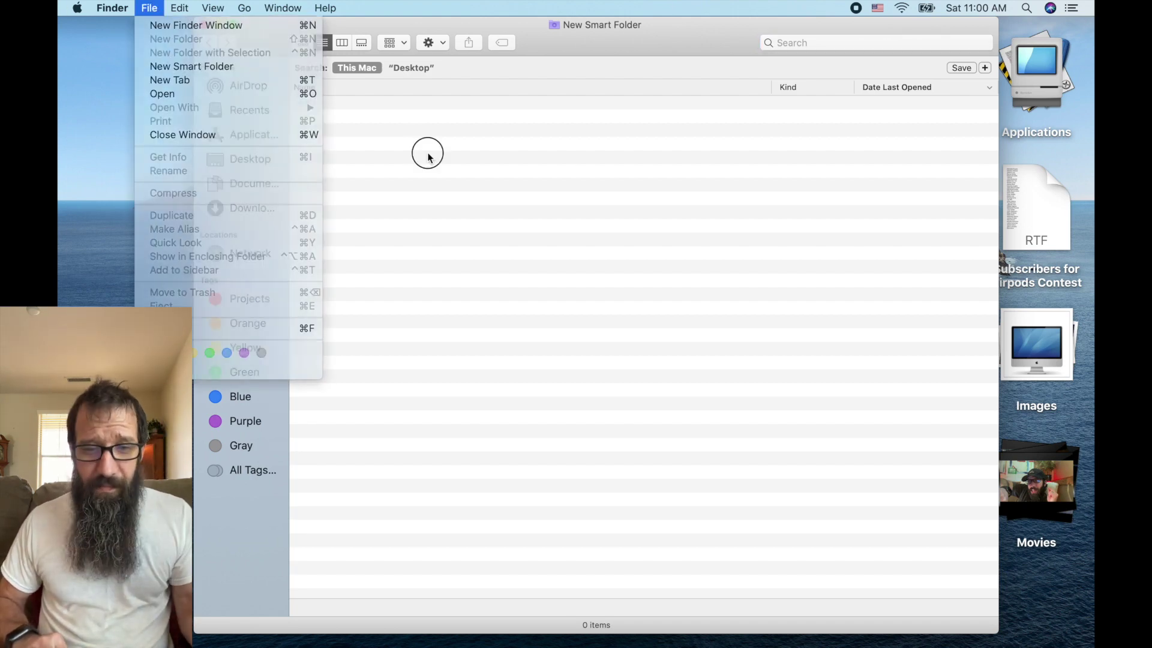
# Add a search rule limiting the smart folder to Kind is Application
pyautogui.click(984, 68)
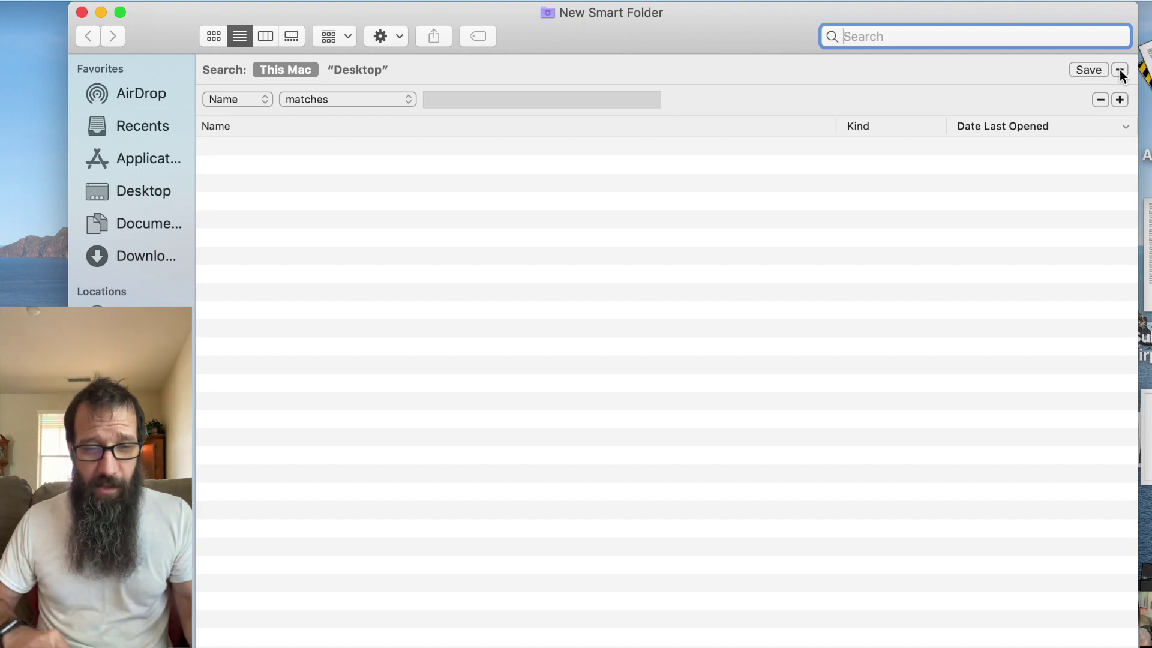
pyautogui.click(241, 102)
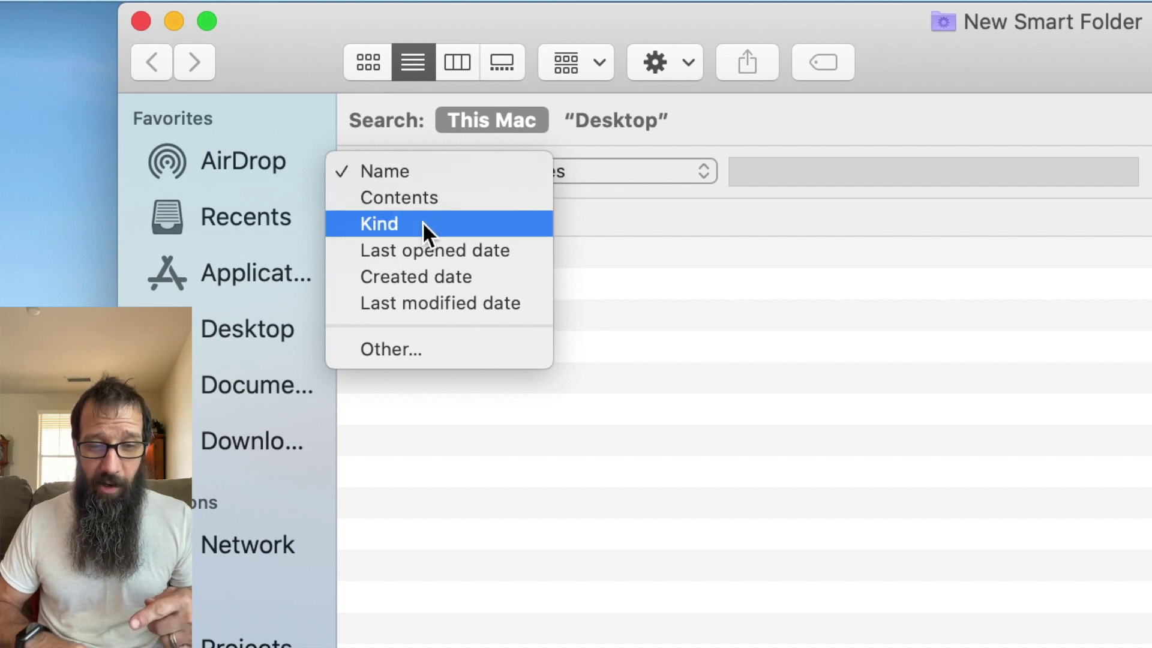
pyautogui.click(455, 180)
pyautogui.click(573, 169)
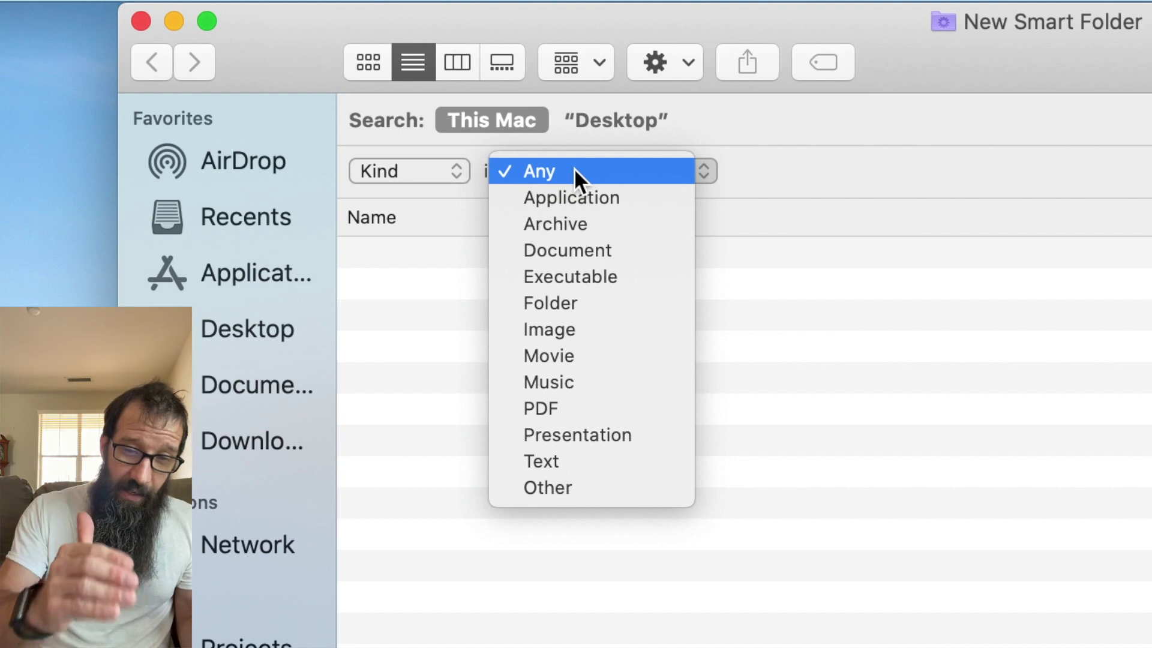
pyautogui.click(623, 197)
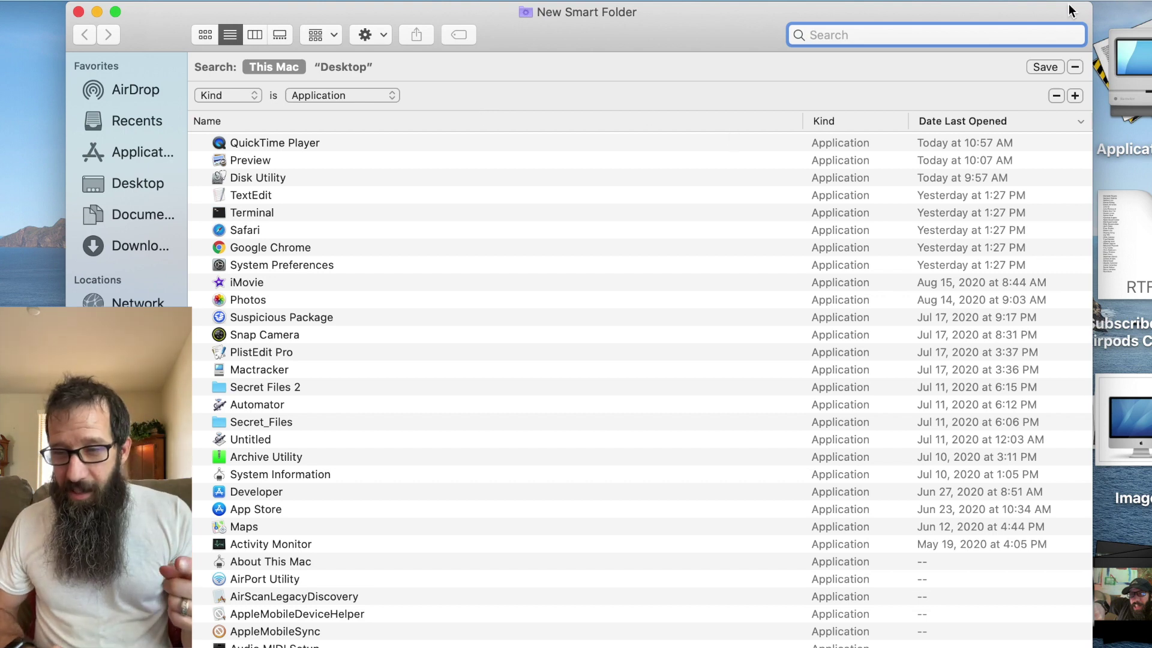
# Save the Kind is Application search as 'All Apps' with Add To Sidebar checked
pyautogui.click(1044, 69)
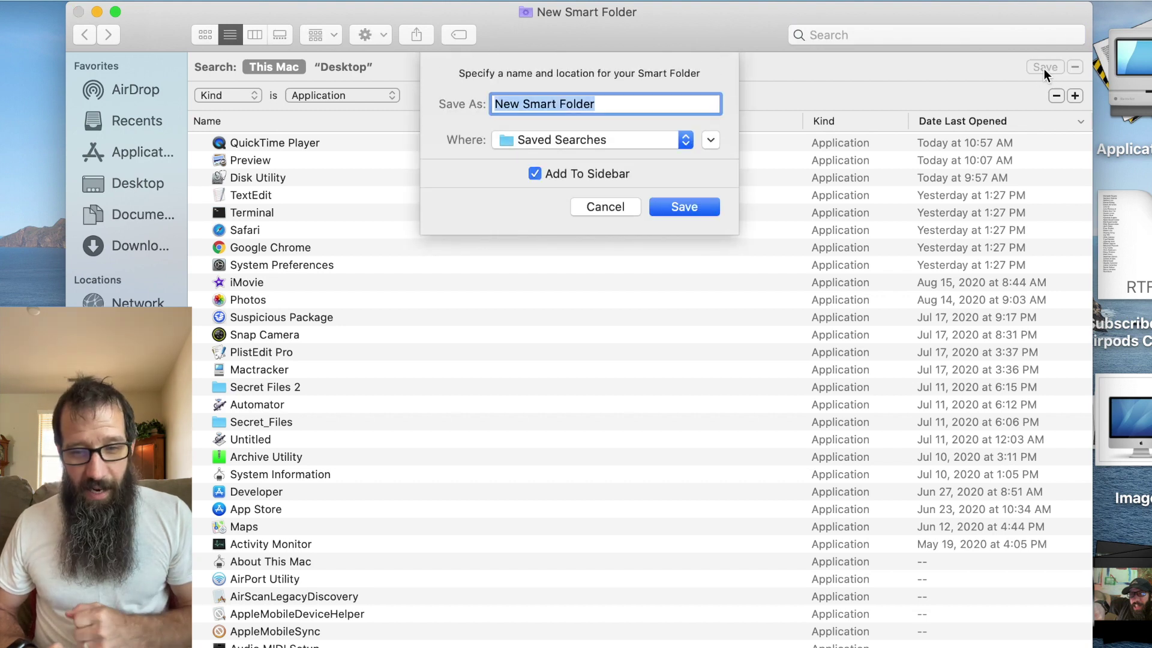
pyautogui.write('All Apps')
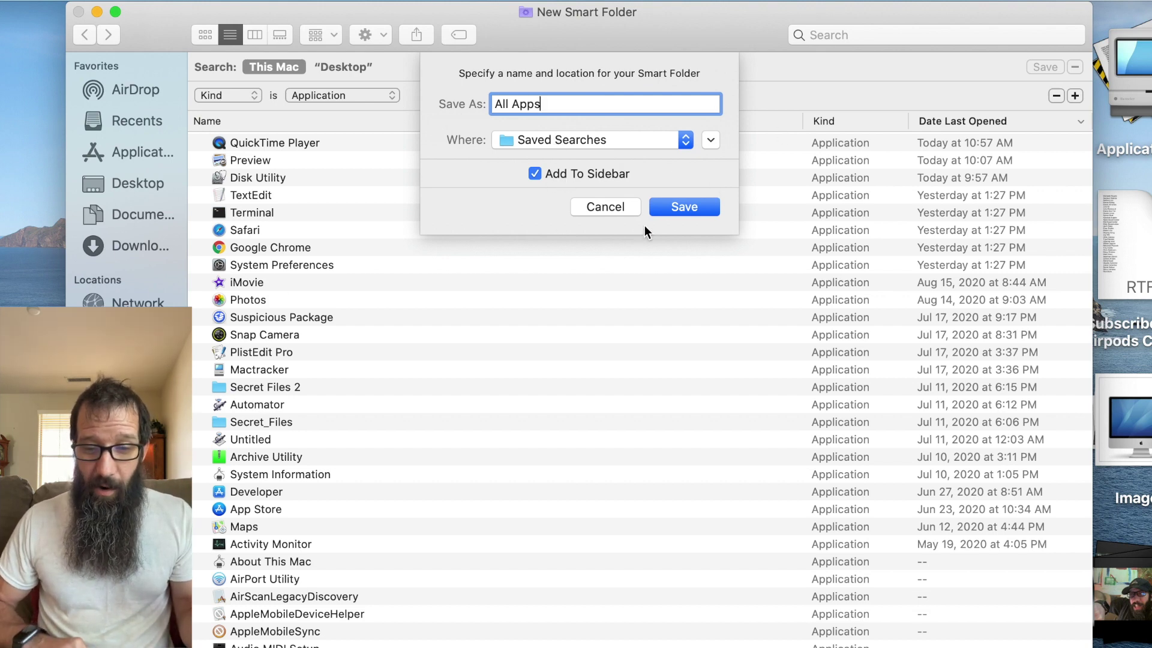
pyautogui.click(684, 207)
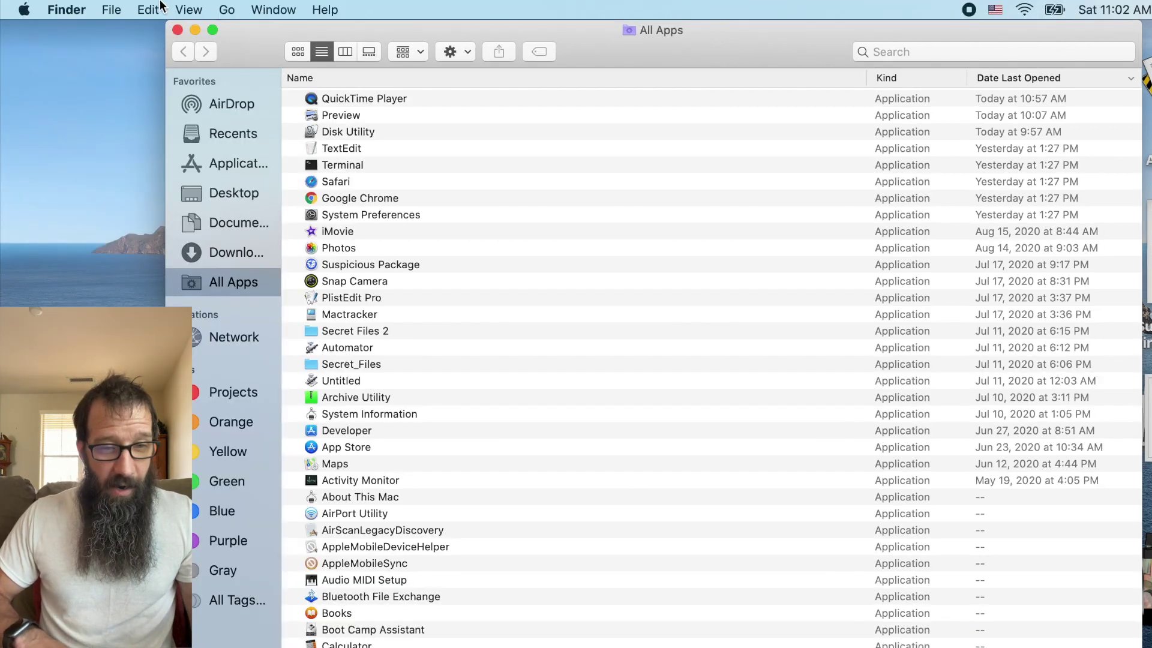
# Create another new smart folder with a Kind is Archive rule and begin saving it
pyautogui.click(134, 8)
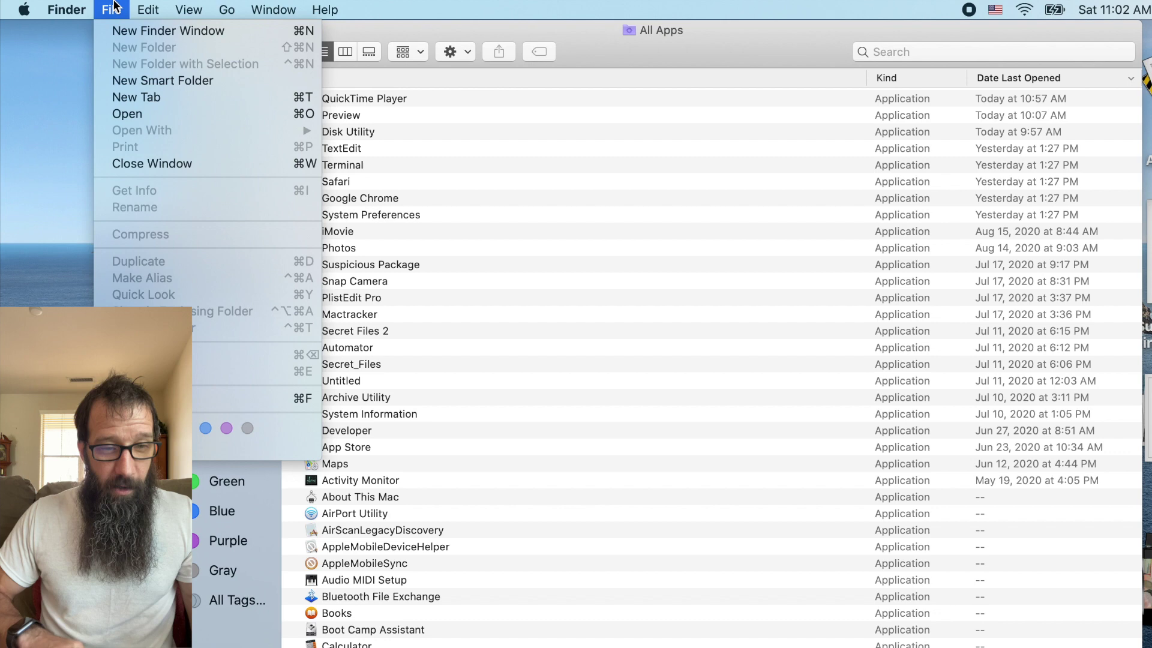
pyautogui.click(138, 80)
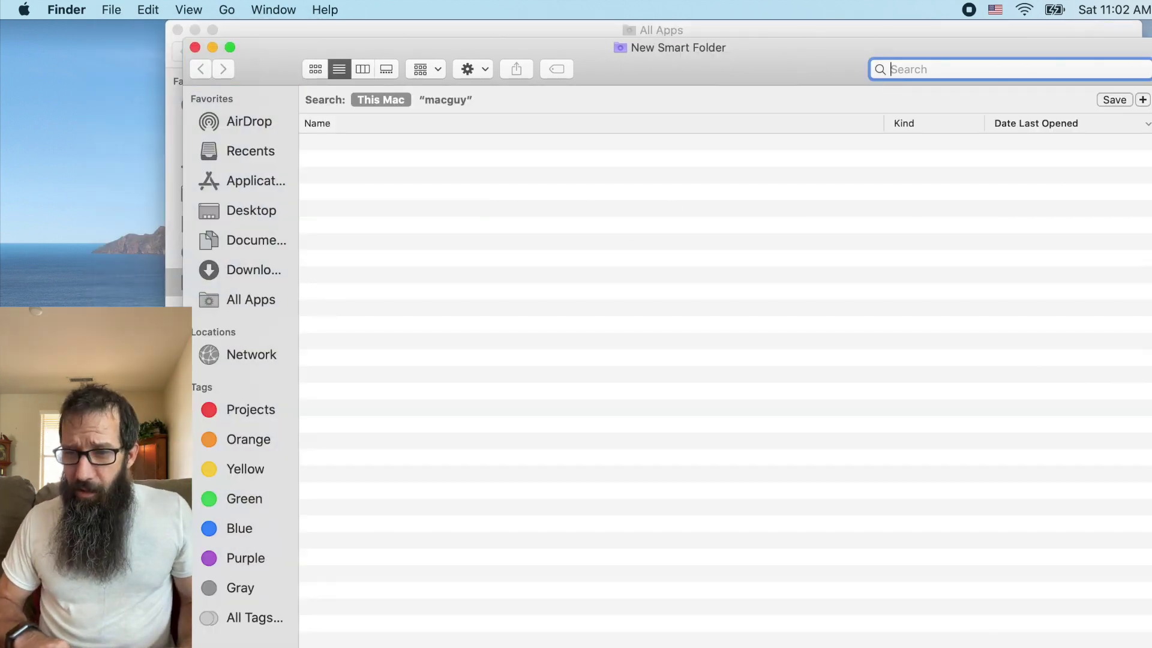
pyautogui.click(1143, 101)
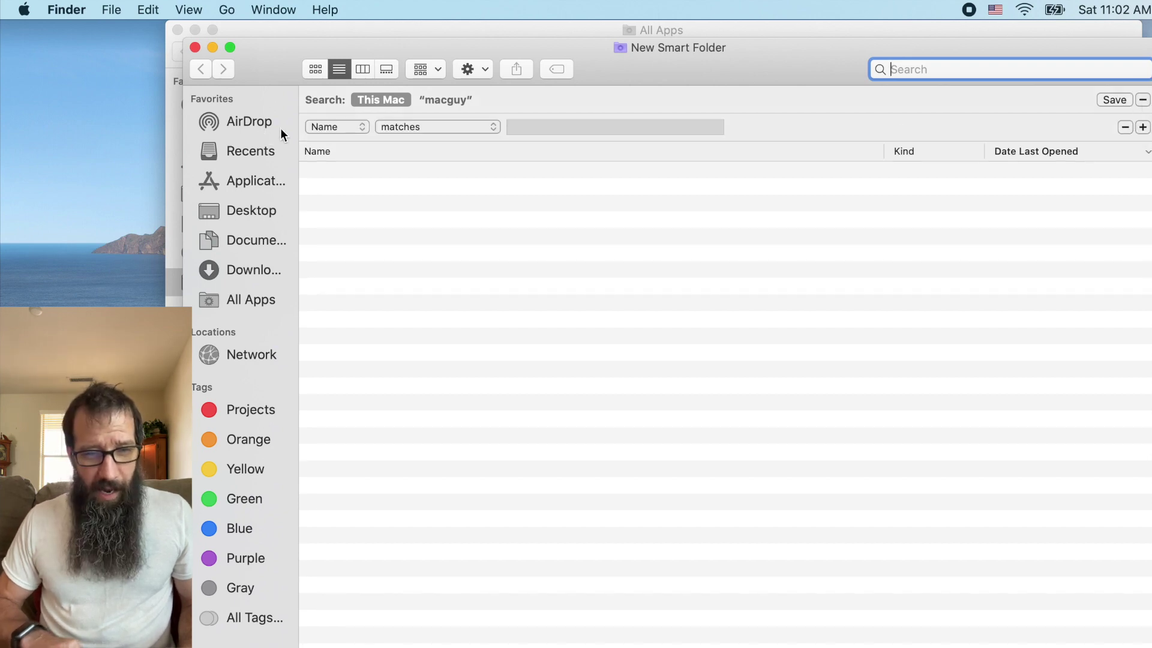
pyautogui.click(334, 130)
pyautogui.click(332, 155)
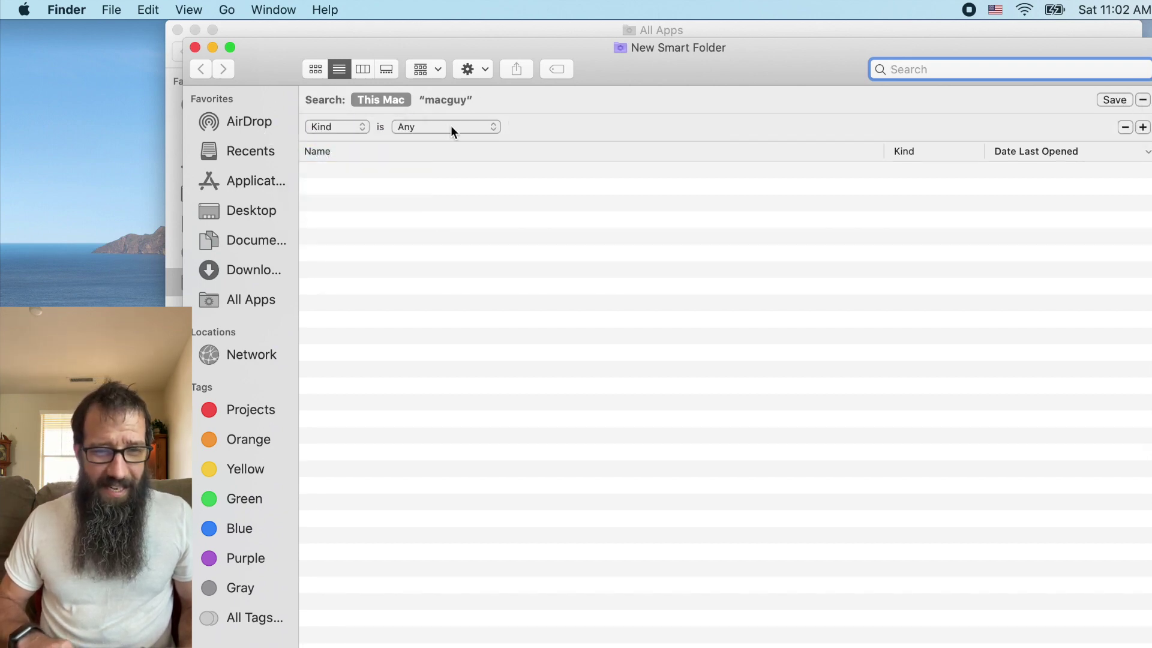
pyautogui.click(451, 127)
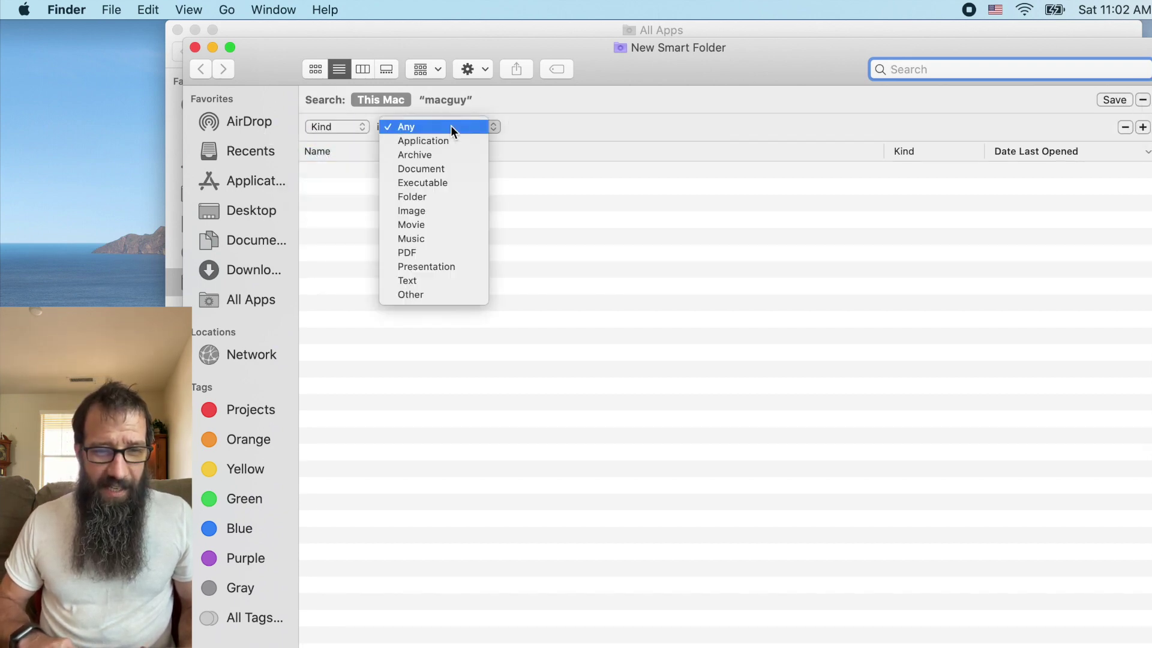
pyautogui.click(445, 154)
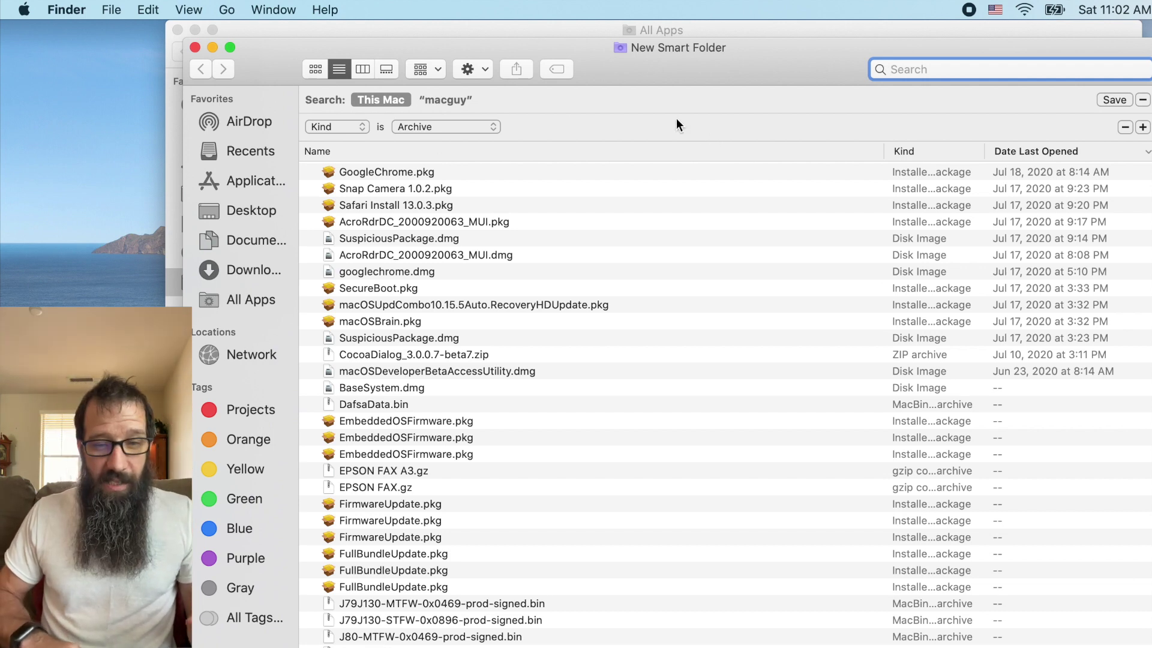
pyautogui.click(1114, 99)
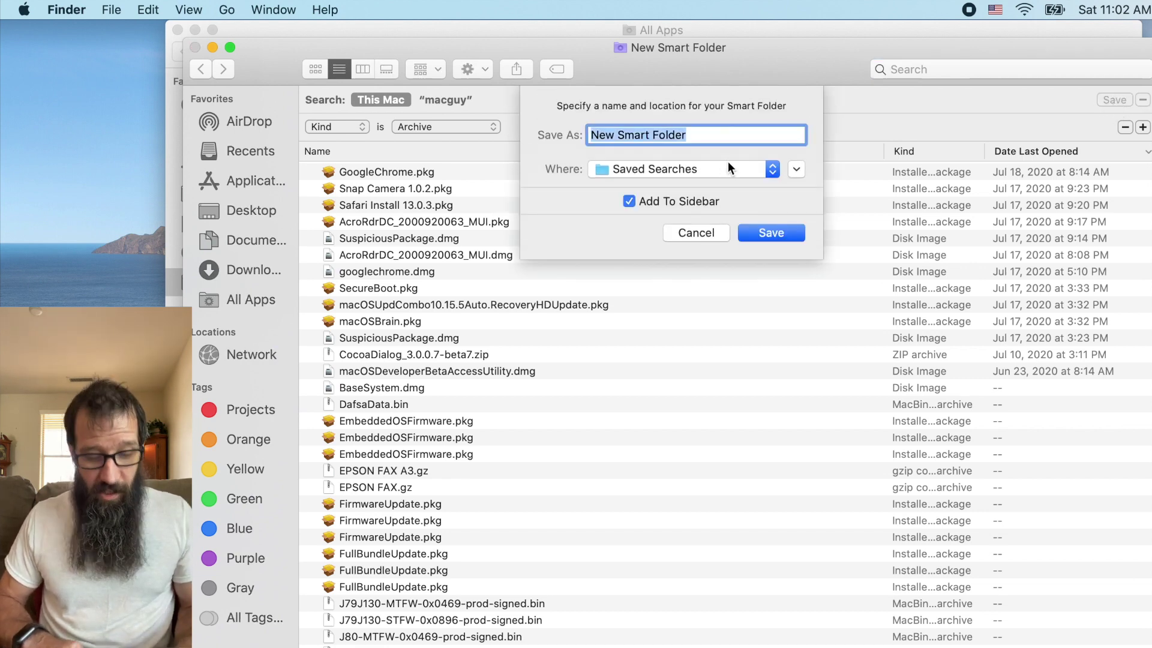
# Name the archive smart folder 'Installers' and save it to the sidebar
pyautogui.write('Installers')
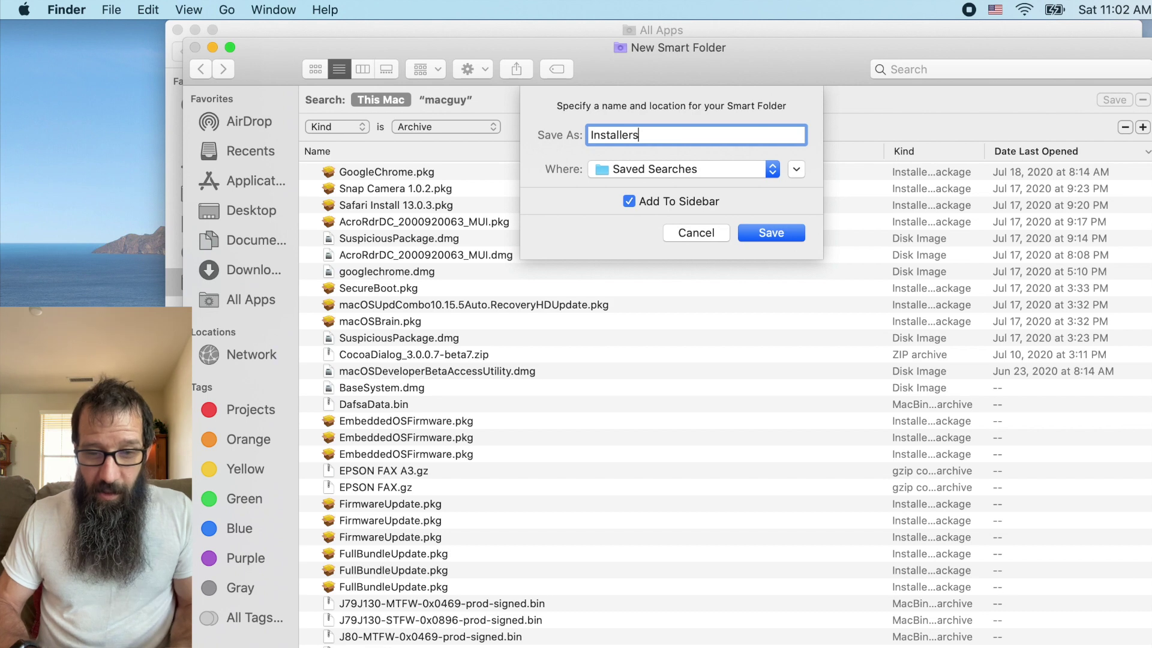
pyautogui.click(779, 233)
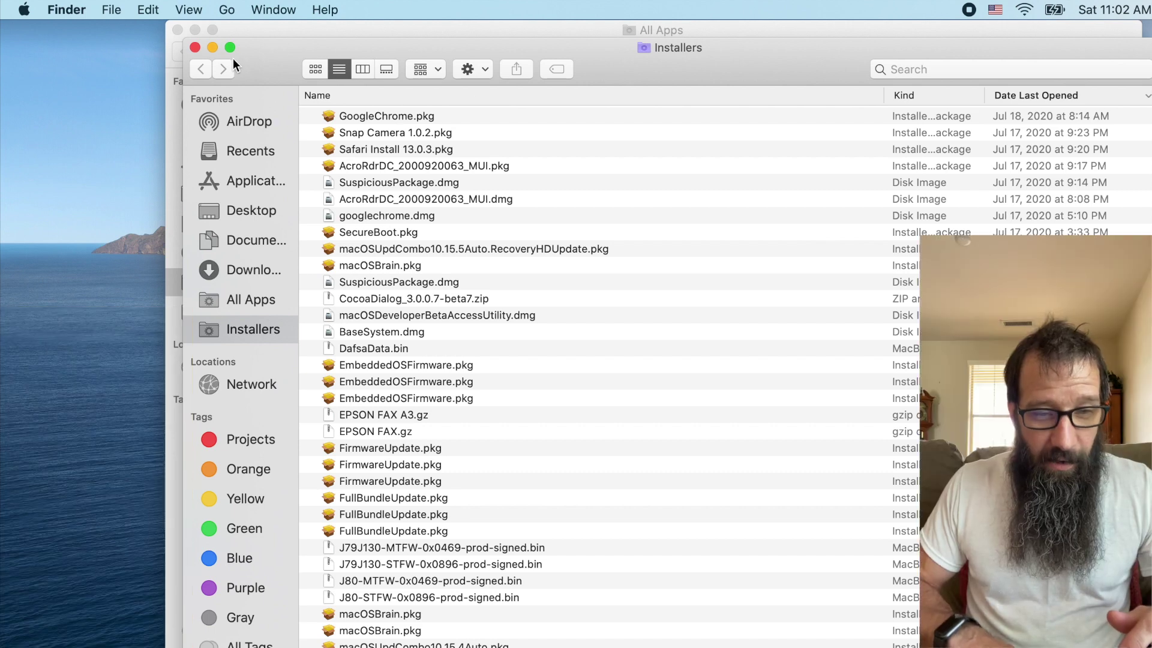
pyautogui.click(124, 7)
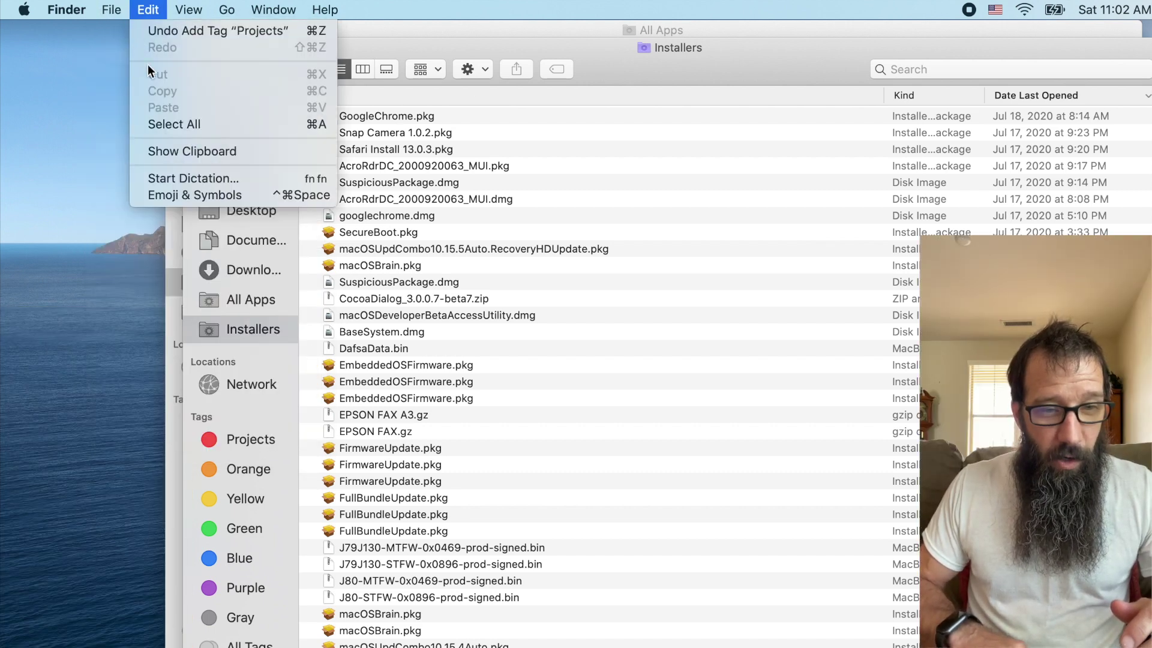
# Build a new smart folder search with the criterion Kind is Movie, then begin saving it
pyautogui.click(132, 82)
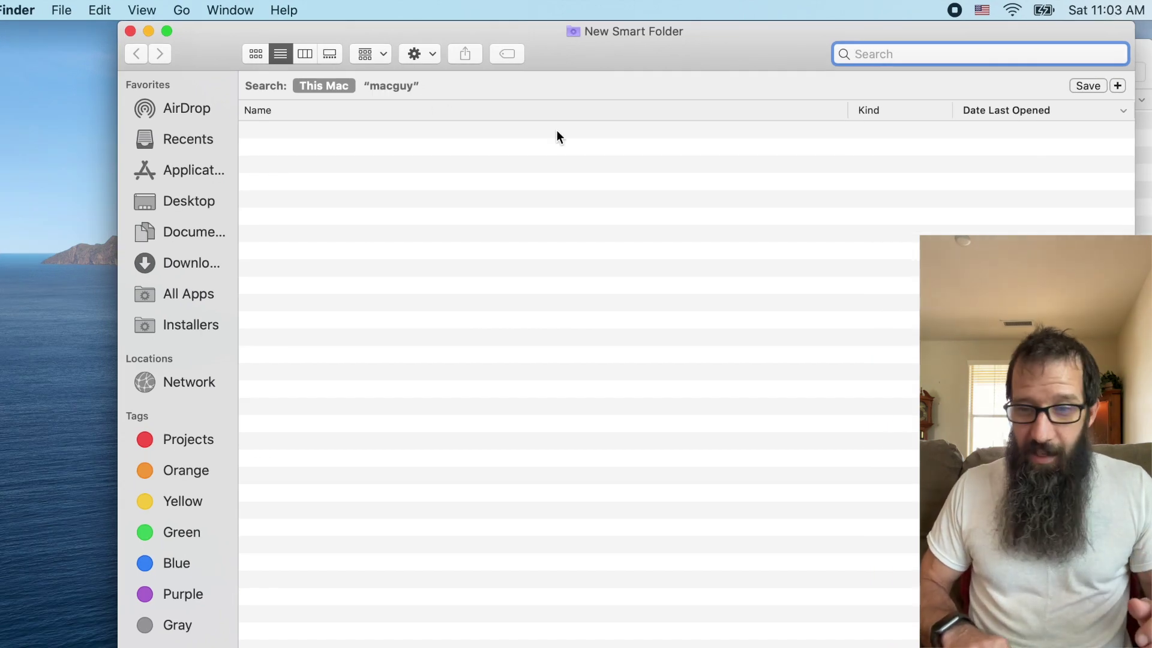
pyautogui.click(1117, 85)
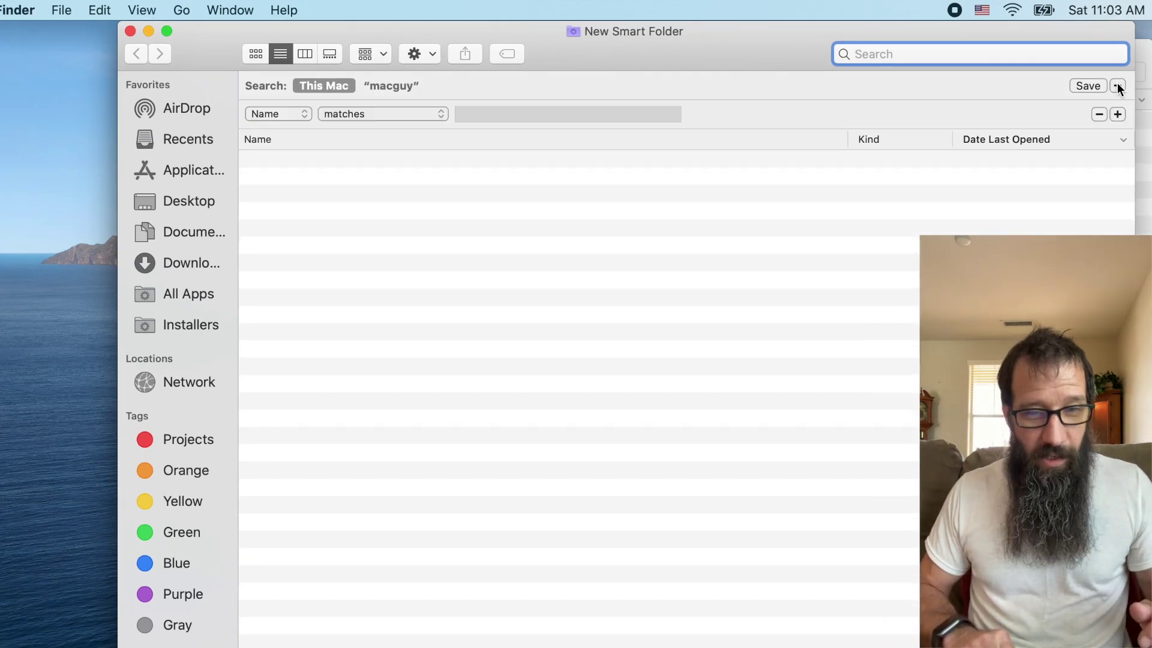
pyautogui.click(282, 112)
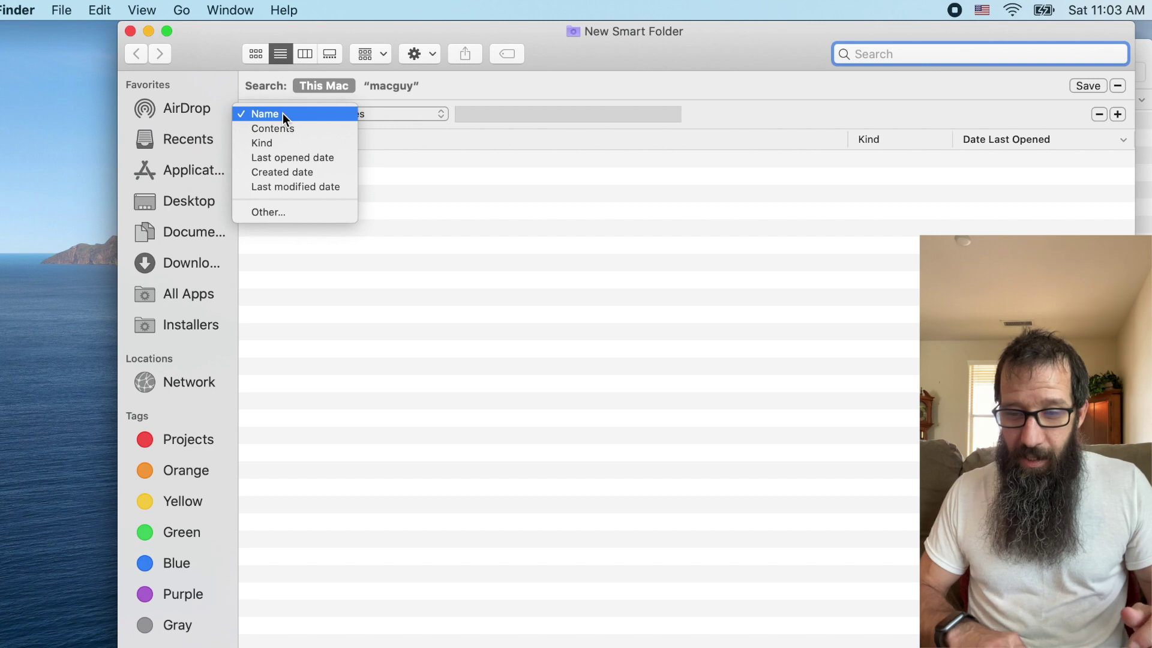
pyautogui.click(275, 147)
pyautogui.click(351, 115)
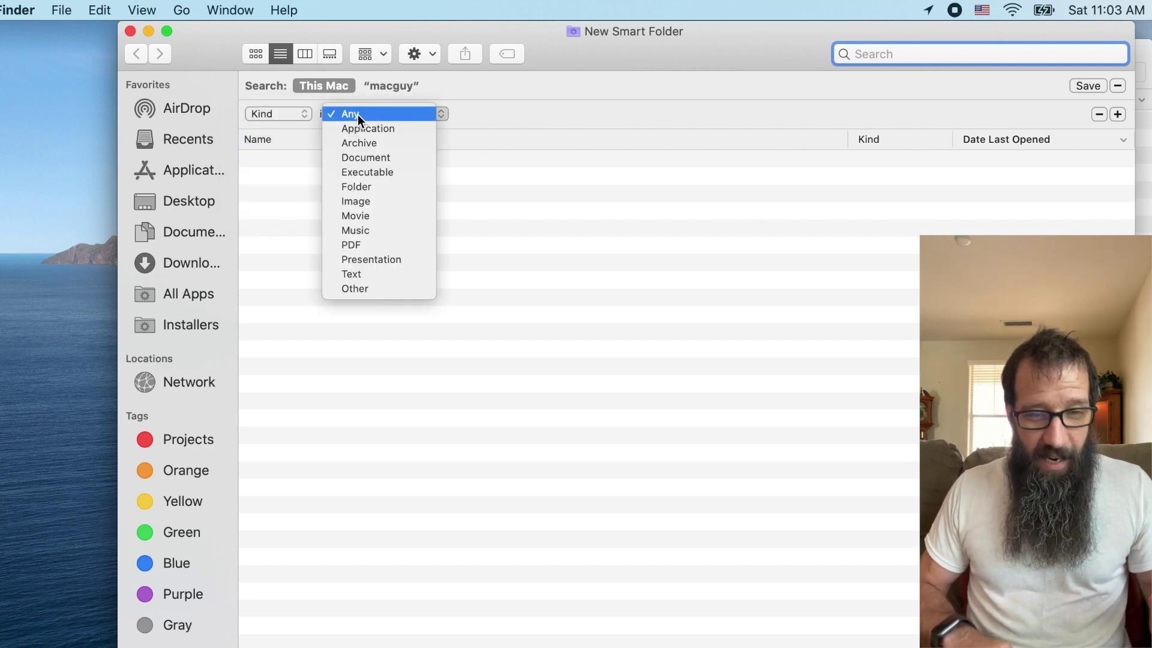
pyautogui.click(372, 216)
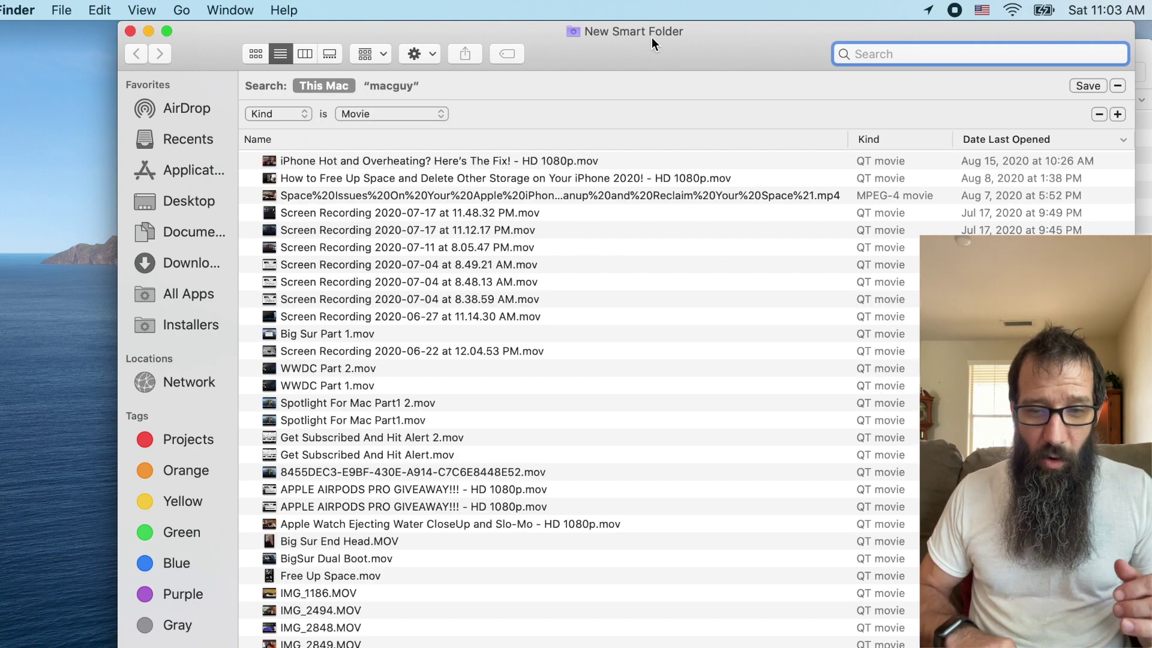
pyautogui.moveTo(651, 37); pyautogui.dragTo(490, 33)
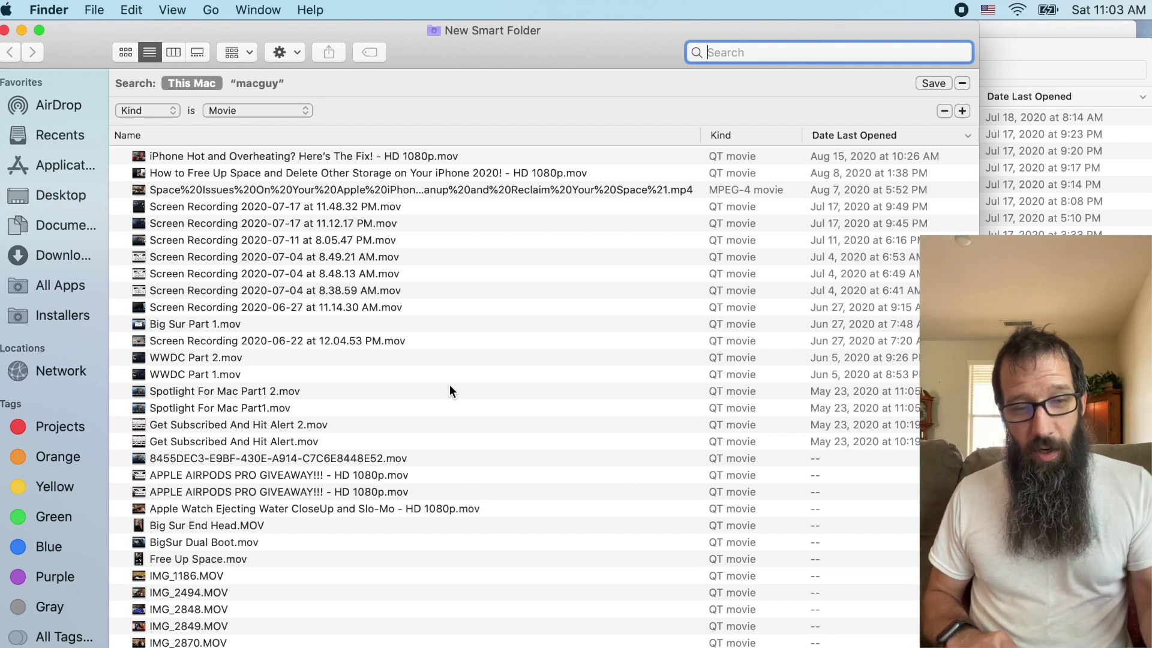
pyautogui.click(938, 84)
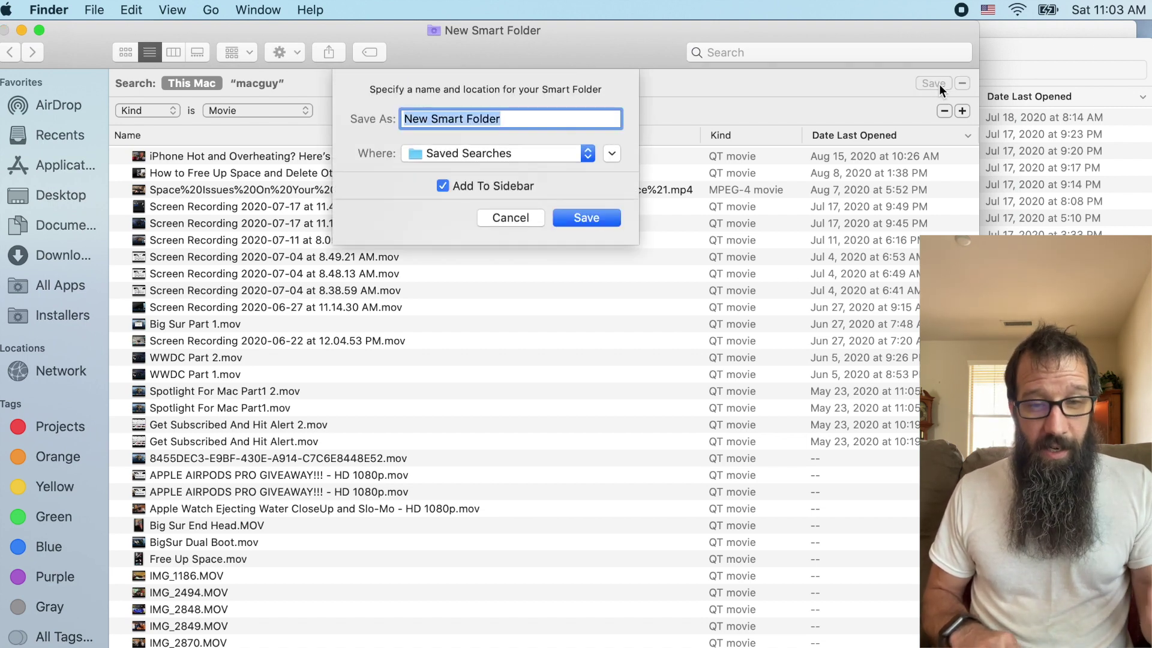
# Name the movie search 'All Movies' and save it with Add To Sidebar kept on
pyautogui.write('Mov')
pyautogui.press('BackSpace')
pyautogui.press('BackSpace')
pyautogui.press('BackSpace')
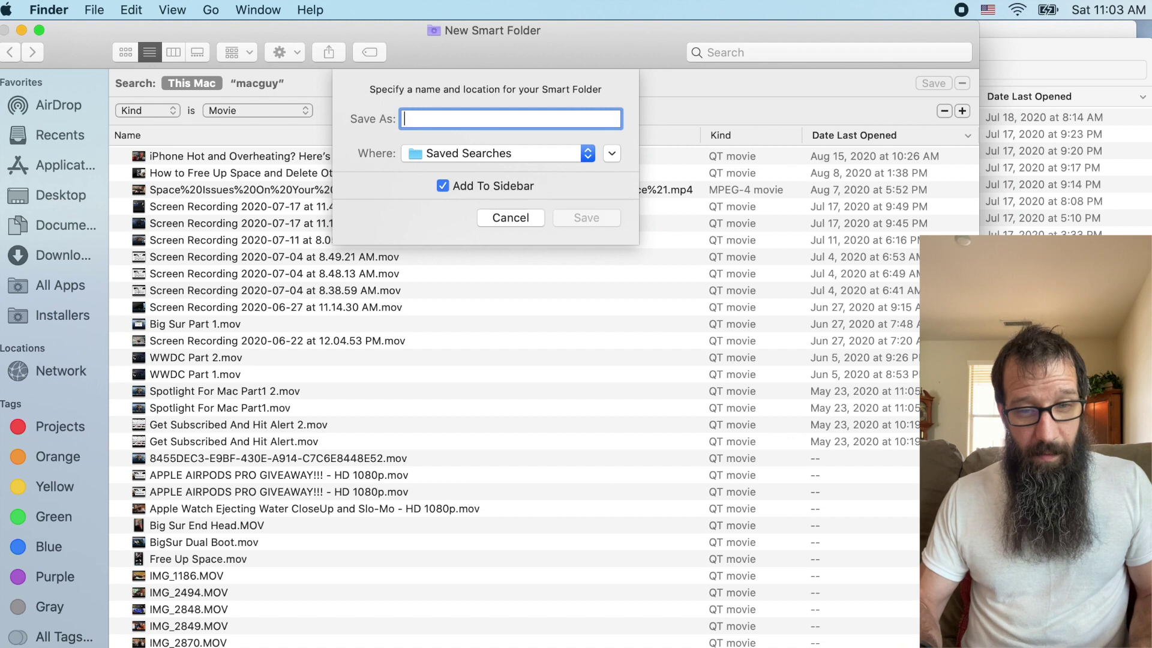
pyautogui.write('All Movies')
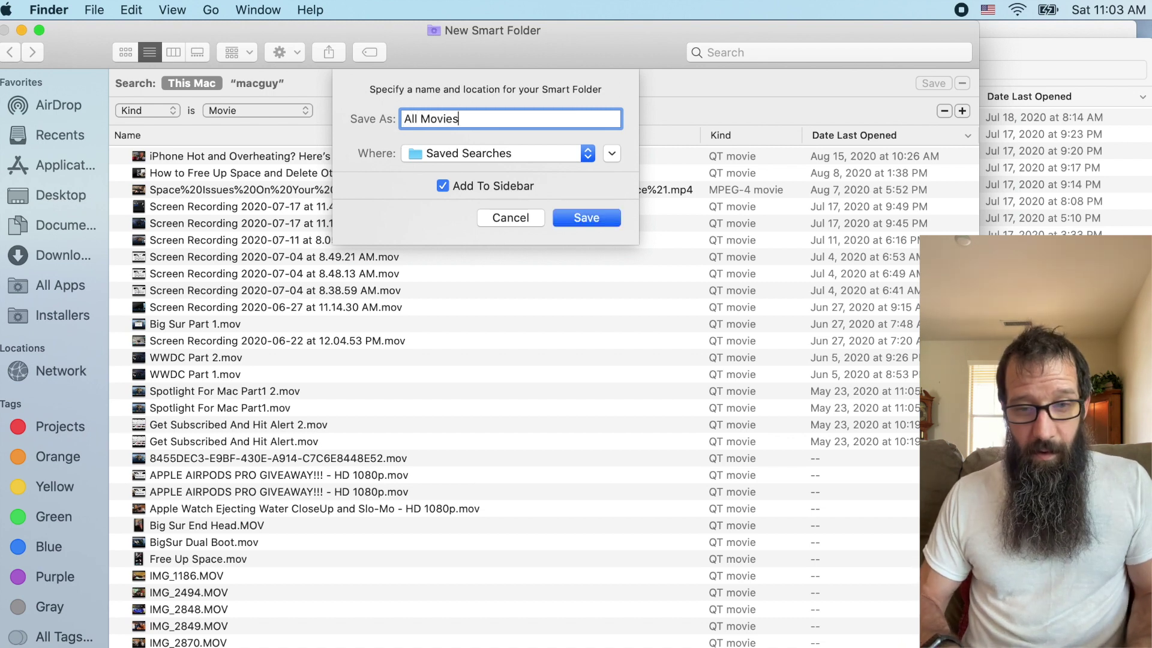
pyautogui.press('Return')
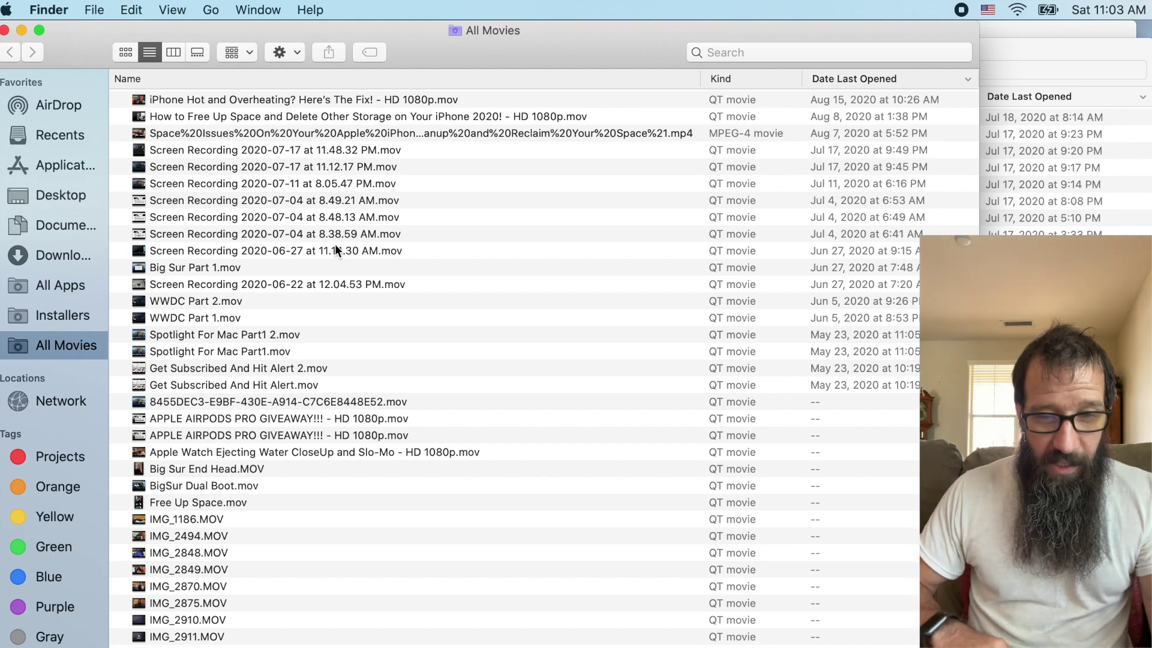
pyautogui.scroll(-3, 283, 294)
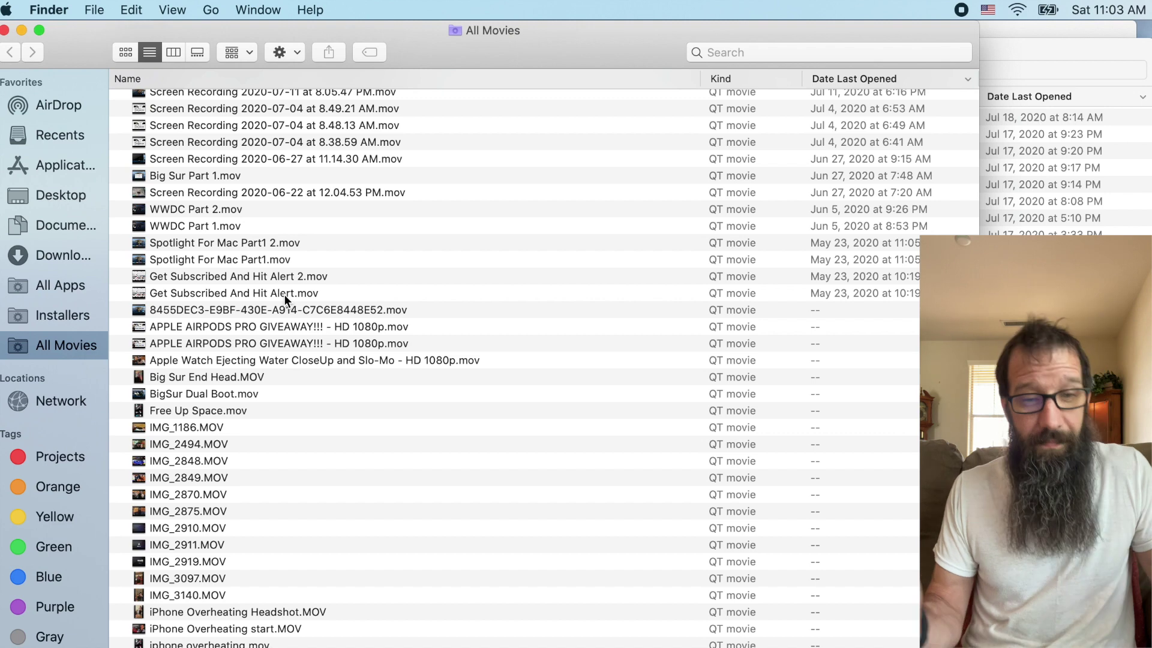
pyautogui.click(98, 10)
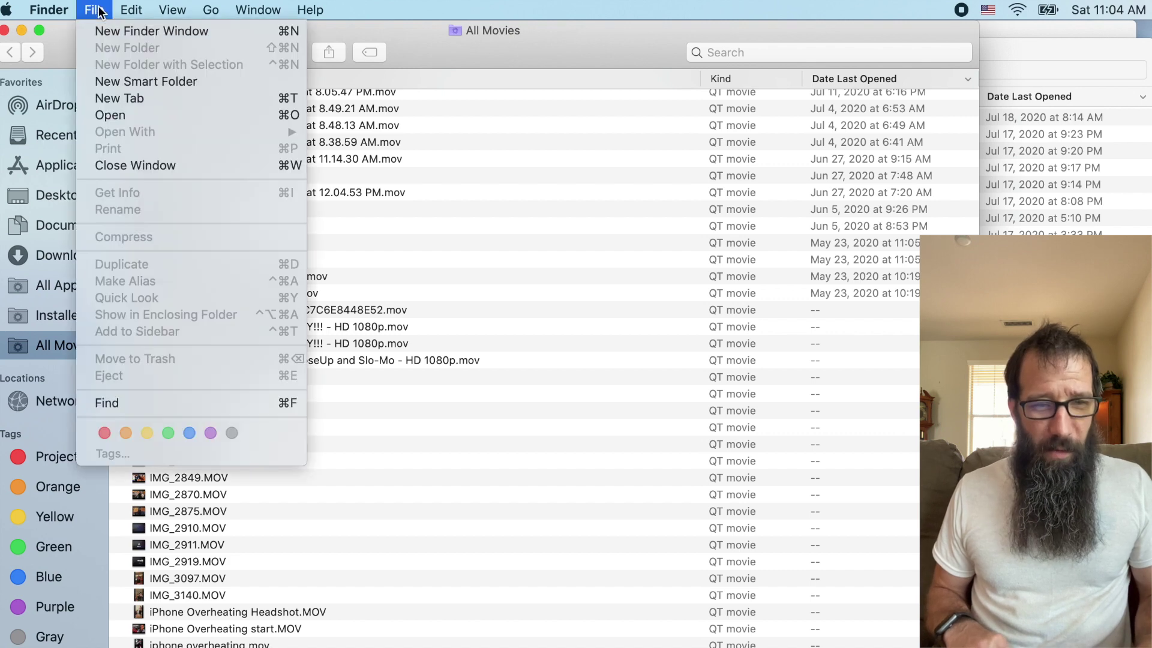
# Start a new smart folder with the criterion Name ends with .sh
pyautogui.click(124, 86)
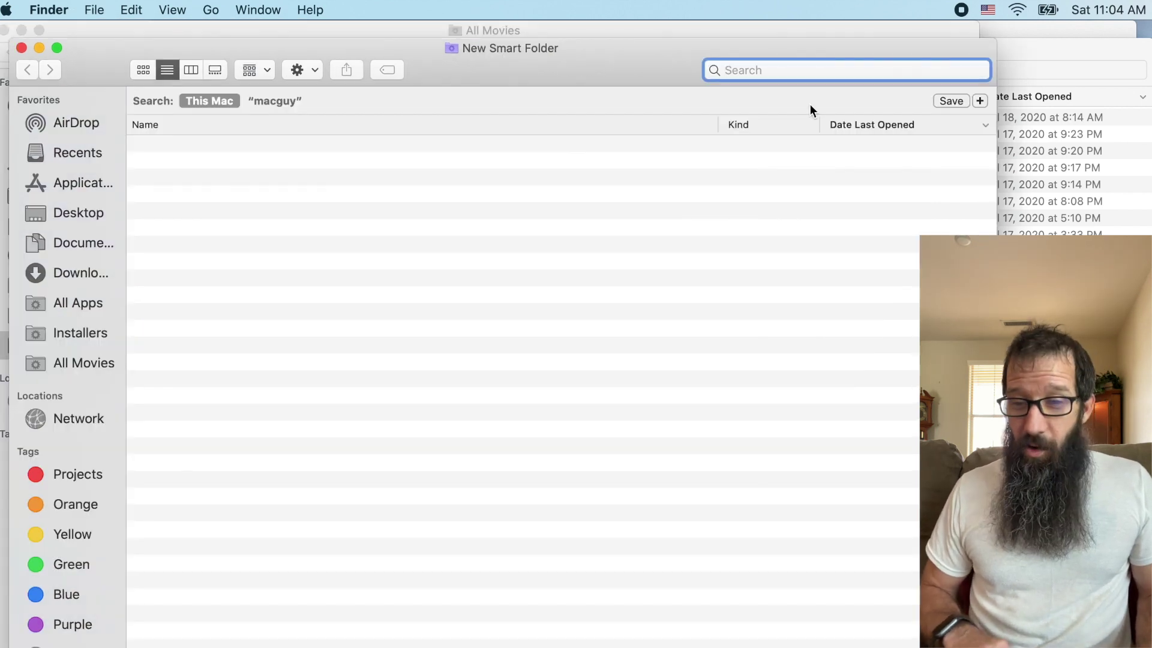
pyautogui.click(979, 101)
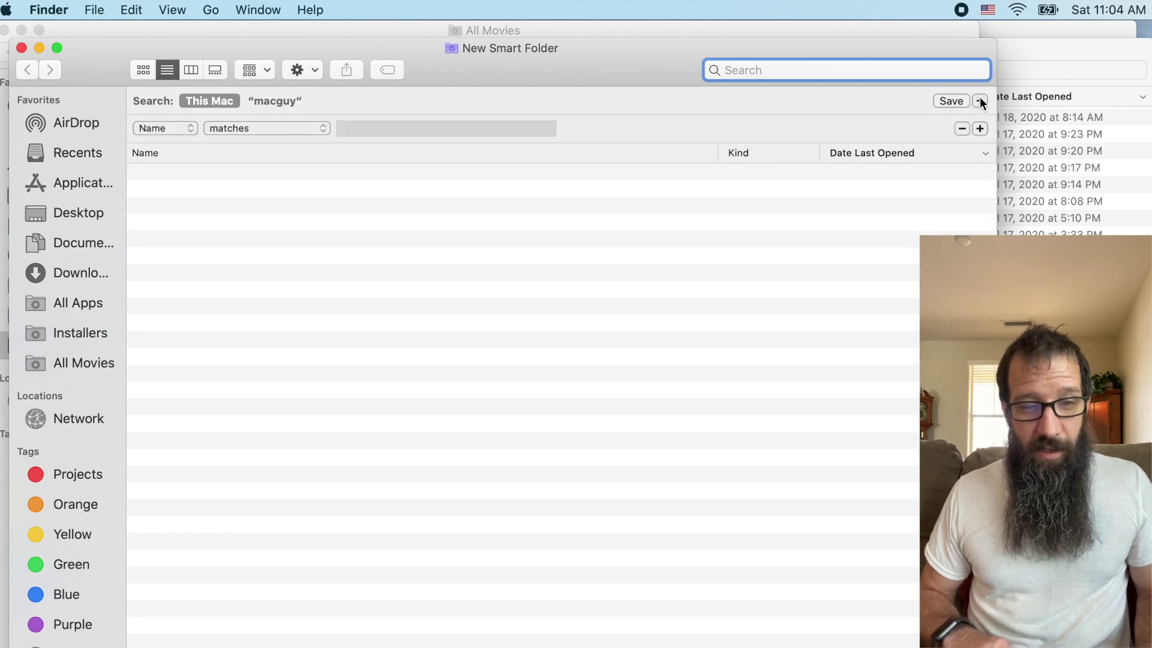
pyautogui.click(158, 129)
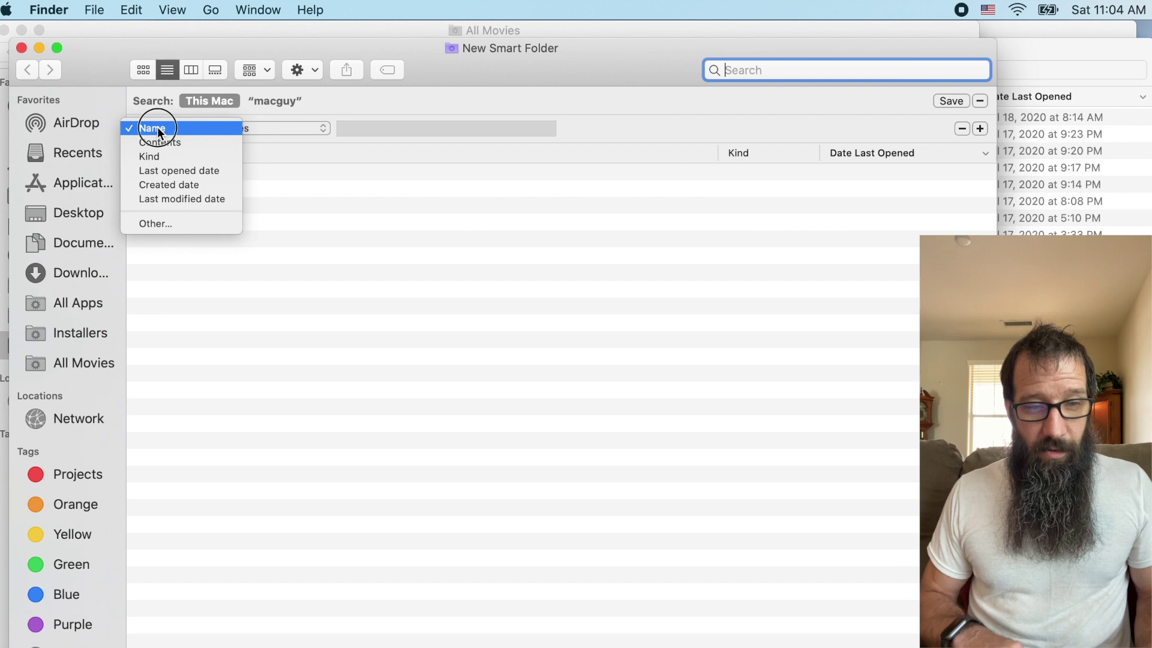
pyautogui.click(158, 129)
pyautogui.click(262, 127)
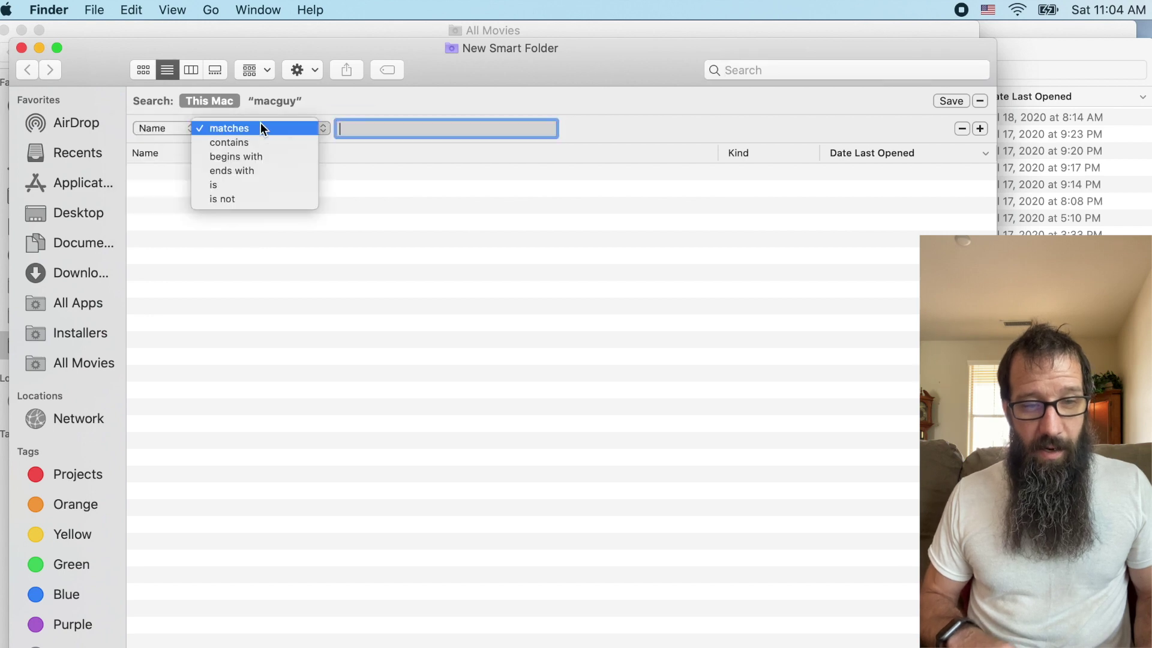
pyautogui.click(255, 171)
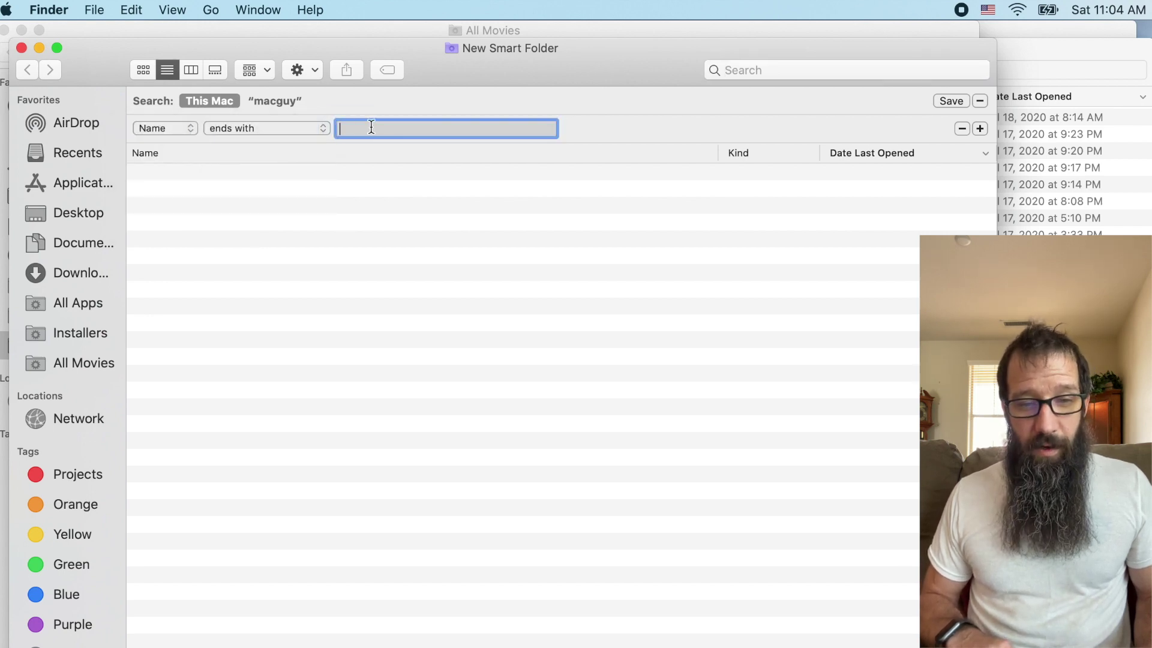
pyautogui.write('.sh')
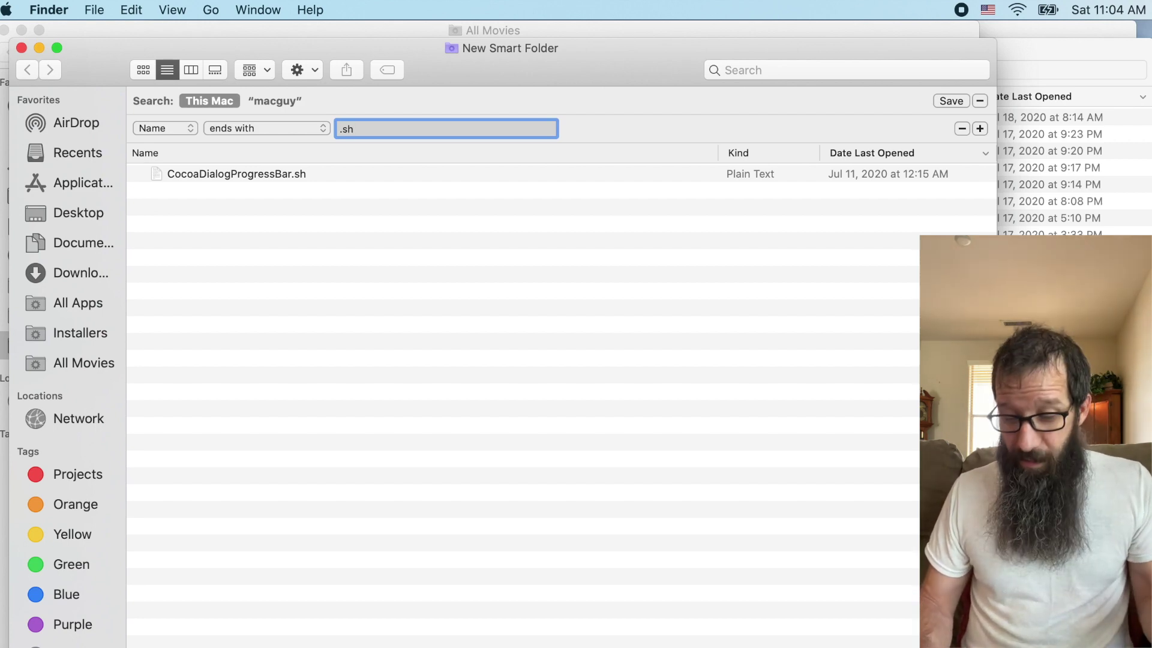
pyautogui.press('BackSpace')
pyautogui.press('BackSpace')
pyautogui.write('pdf')
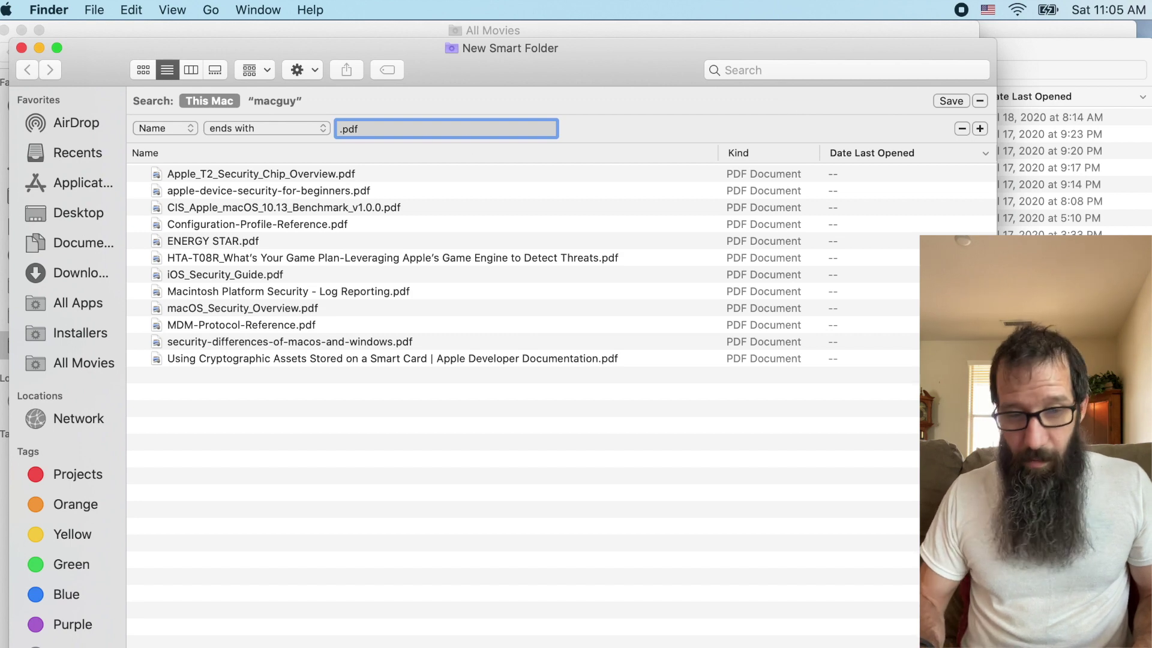
pyautogui.press('BackSpace')
pyautogui.press('BackSpace')
pyautogui.press('BackSpace')
pyautogui.write('sh')
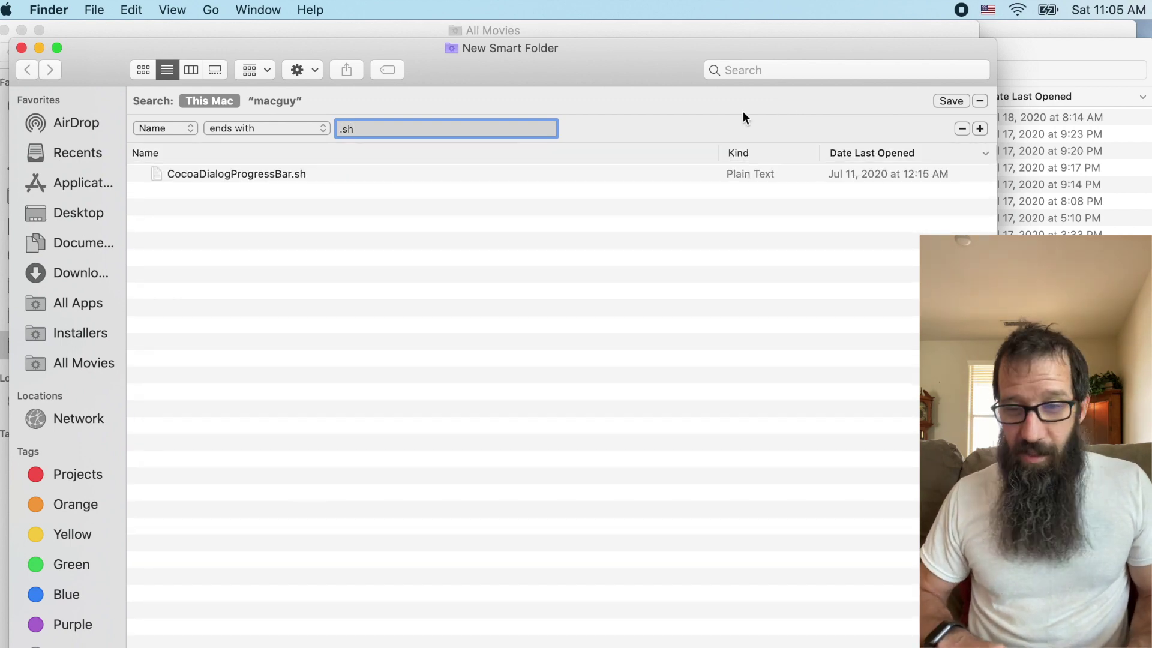
# Save the search as a smart folder named 'Scripts' in the sidebar
pyautogui.click(952, 100)
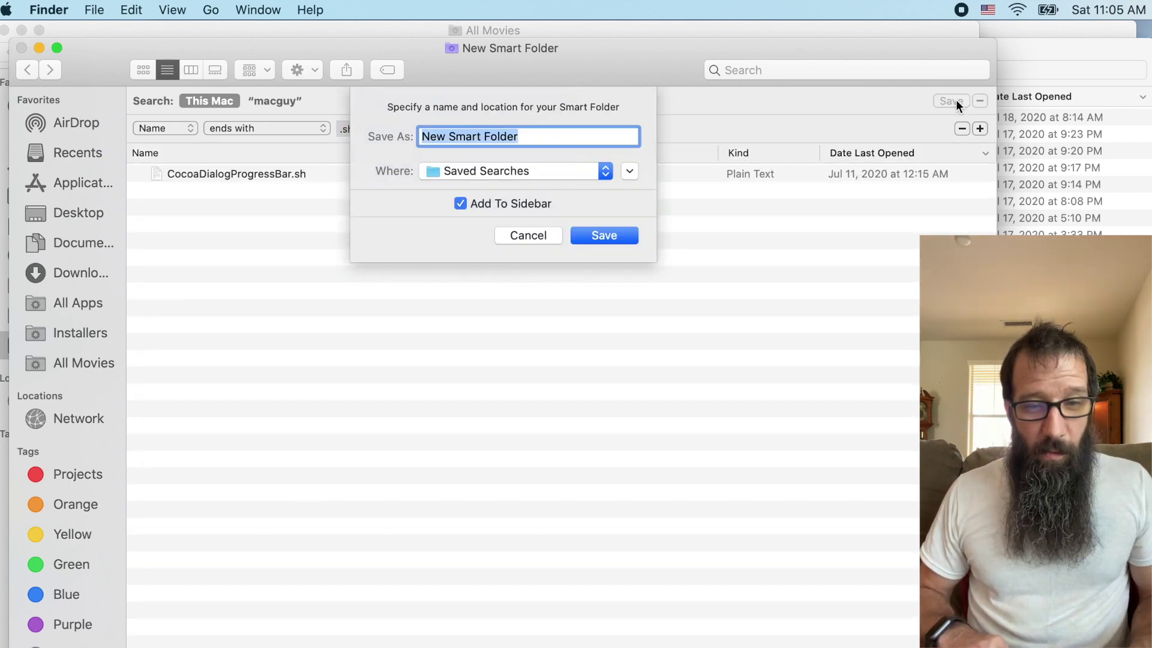
pyautogui.write('Shel')
pyautogui.press('BackSpace')
pyautogui.press('BackSpace')
pyautogui.press('BackSpace')
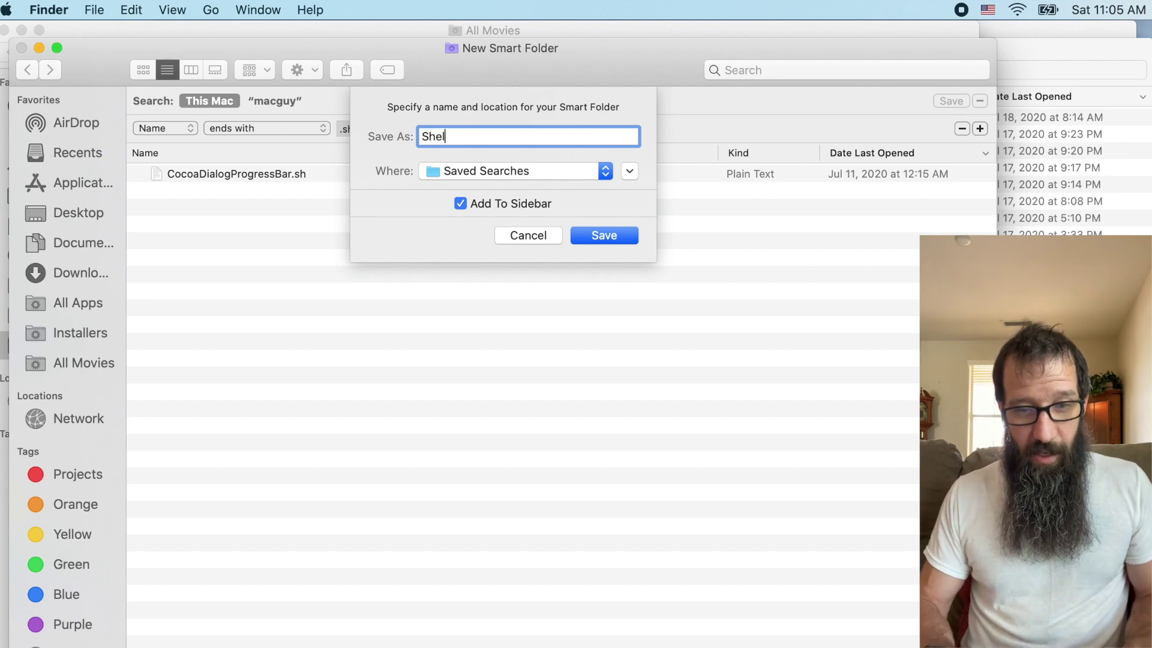
pyautogui.write('cripts')
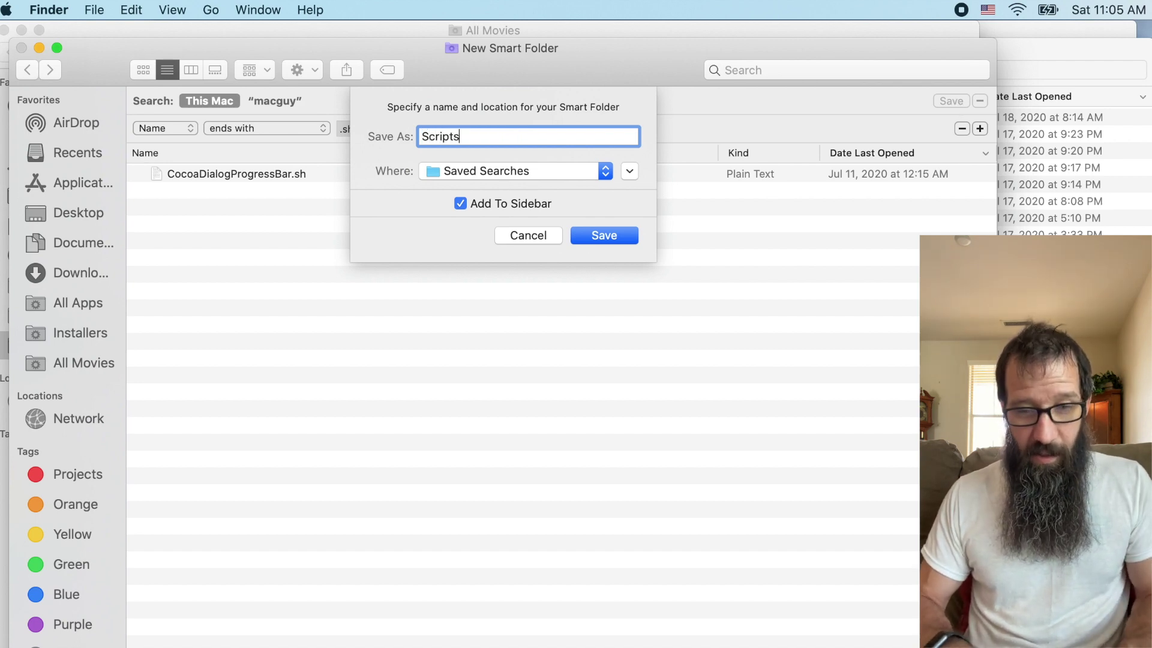
pyautogui.press('Return')
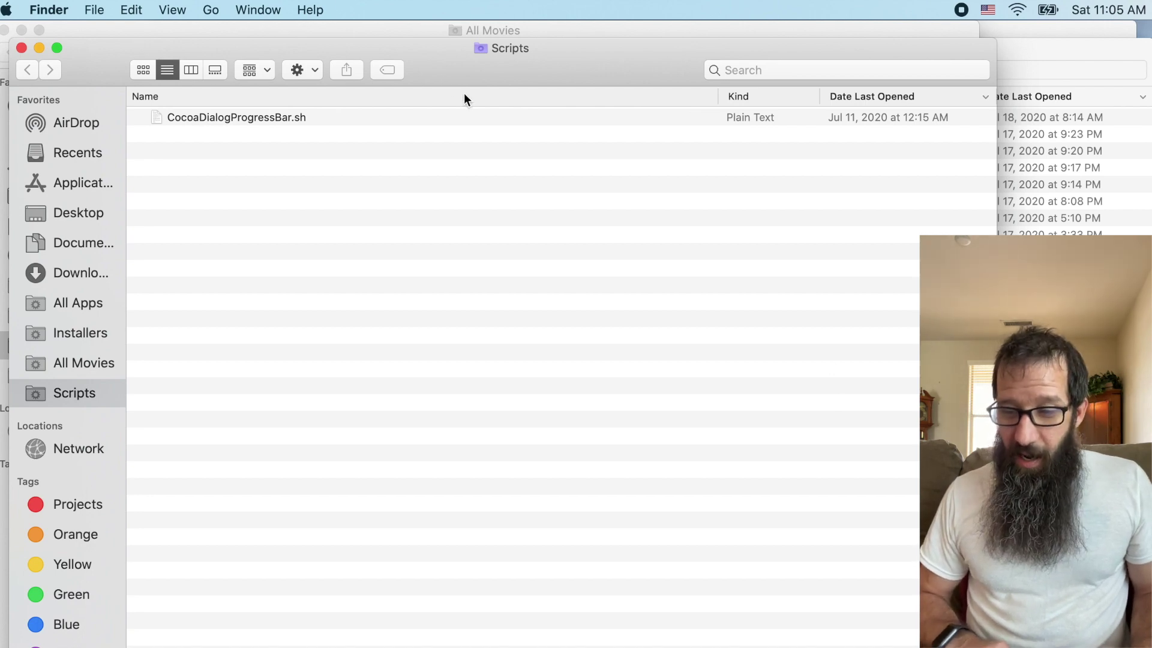
# Start another smart folder and pick File Size from the full attribute list as its criterion
pyautogui.click(94, 7)
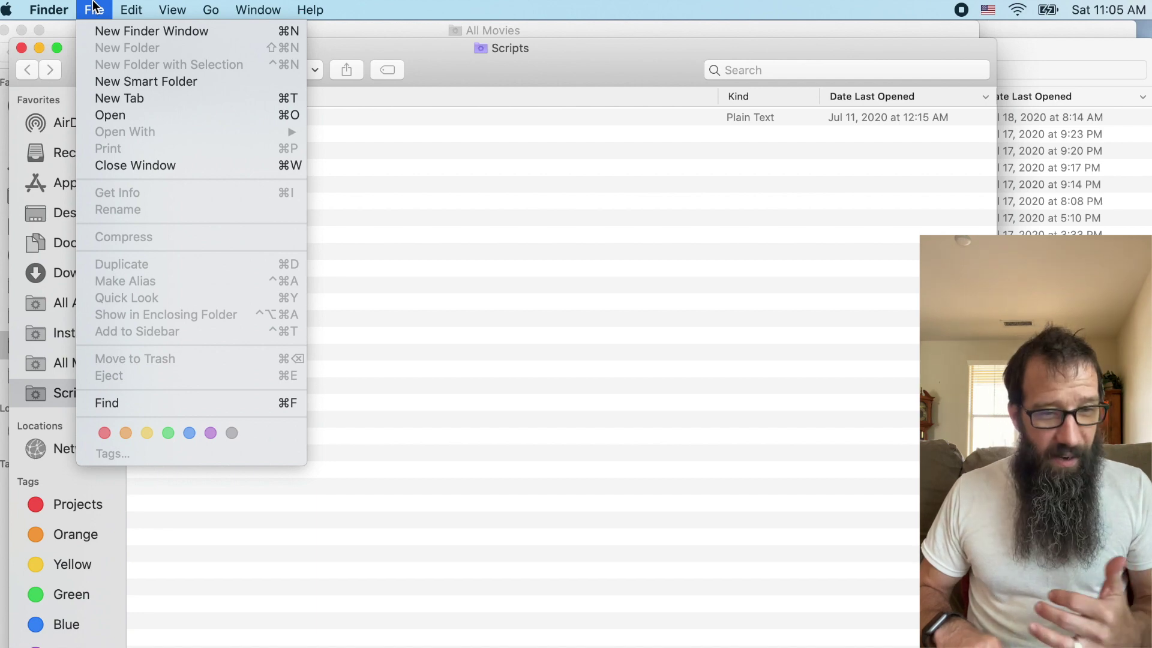
pyautogui.click(105, 83)
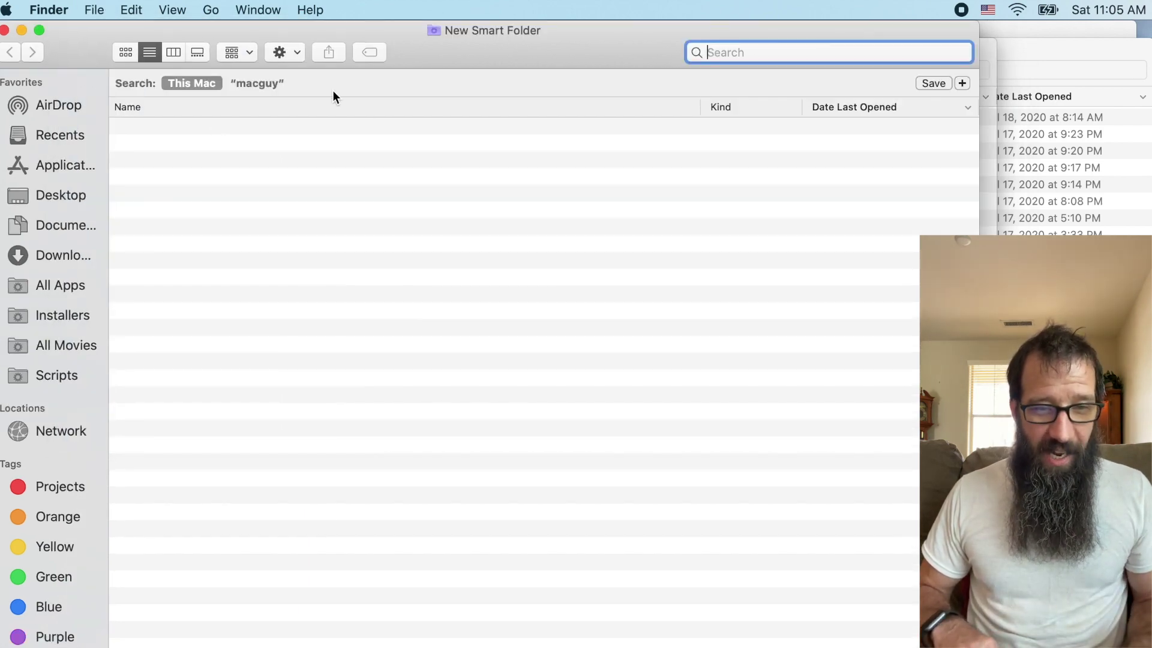
pyautogui.click(962, 83)
pyautogui.click(133, 111)
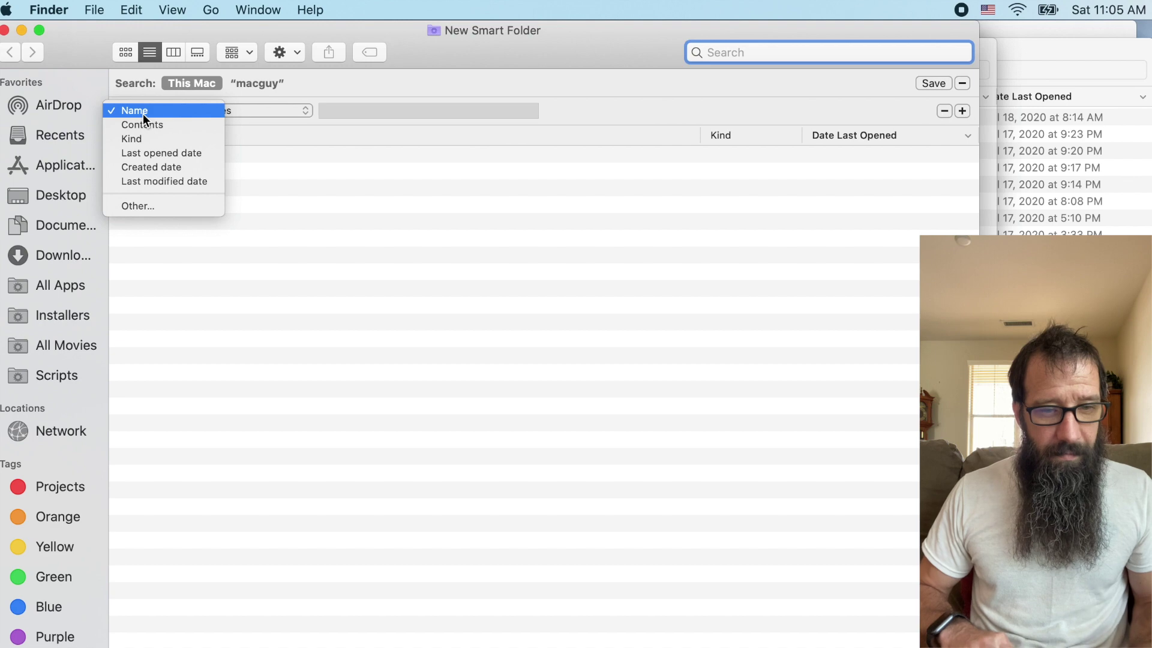
pyautogui.click(145, 206)
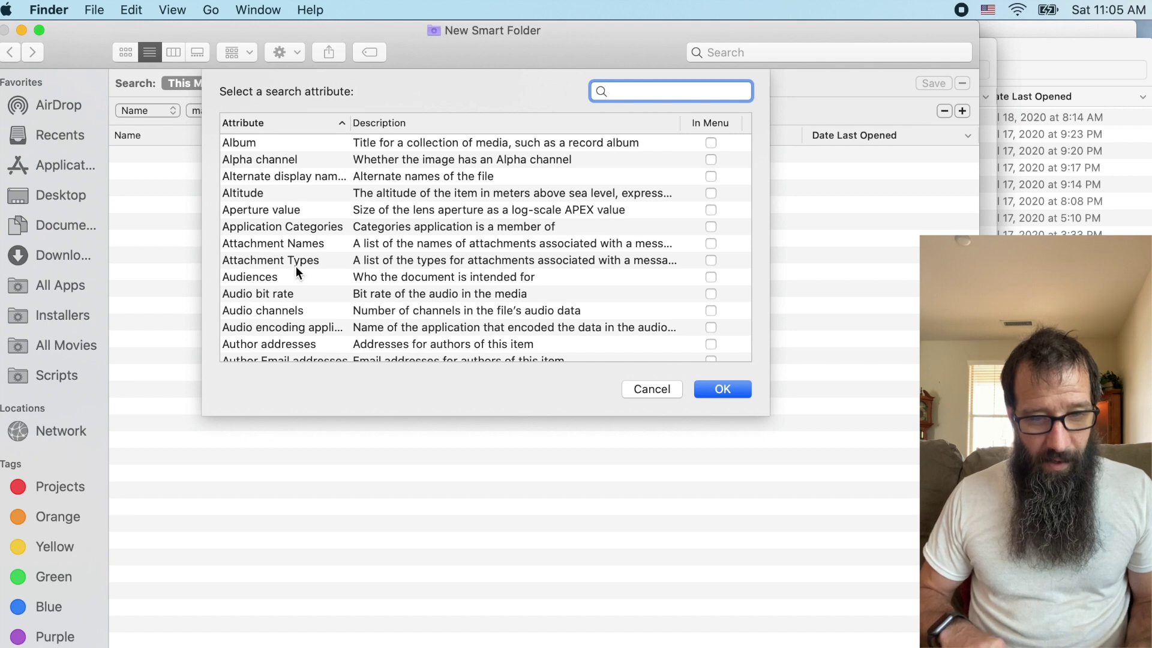
pyautogui.scroll(-2, 290, 313)
pyautogui.scroll(-10, 290, 313)
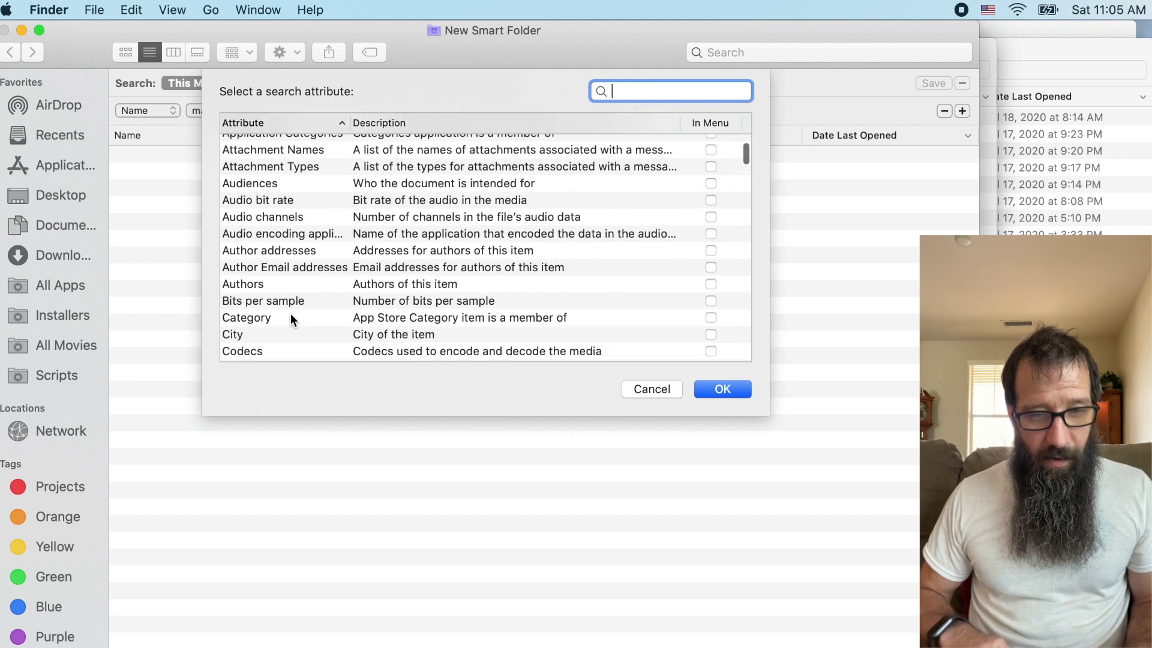
pyautogui.scroll(-15, 290, 315)
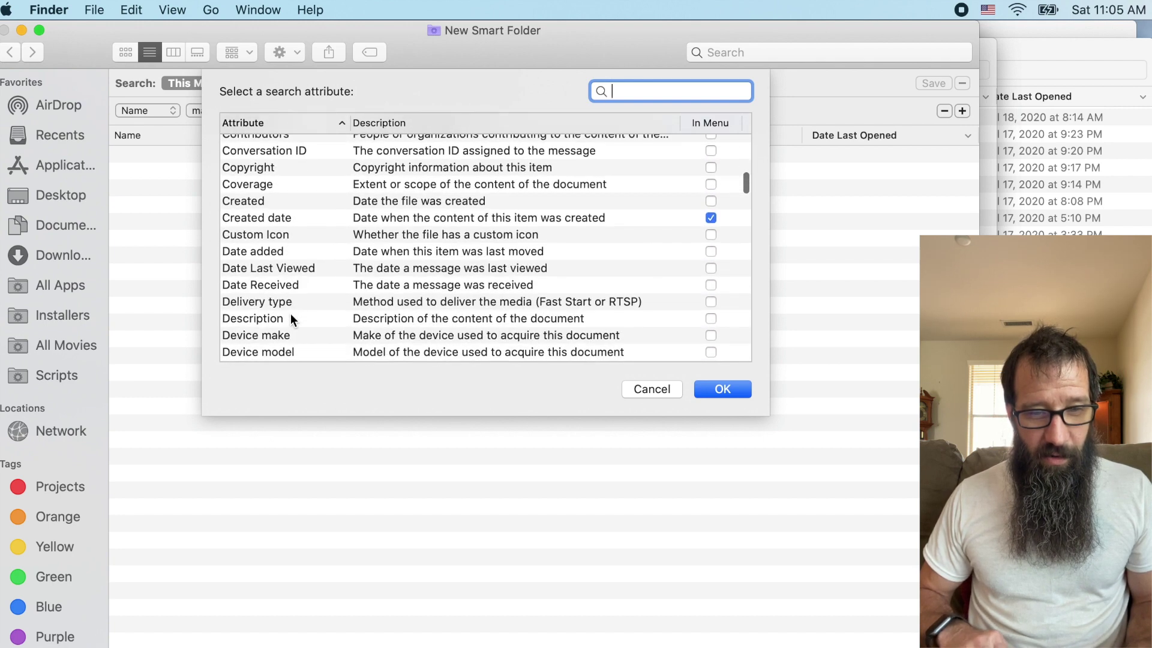
pyautogui.scroll(-12, 291, 313)
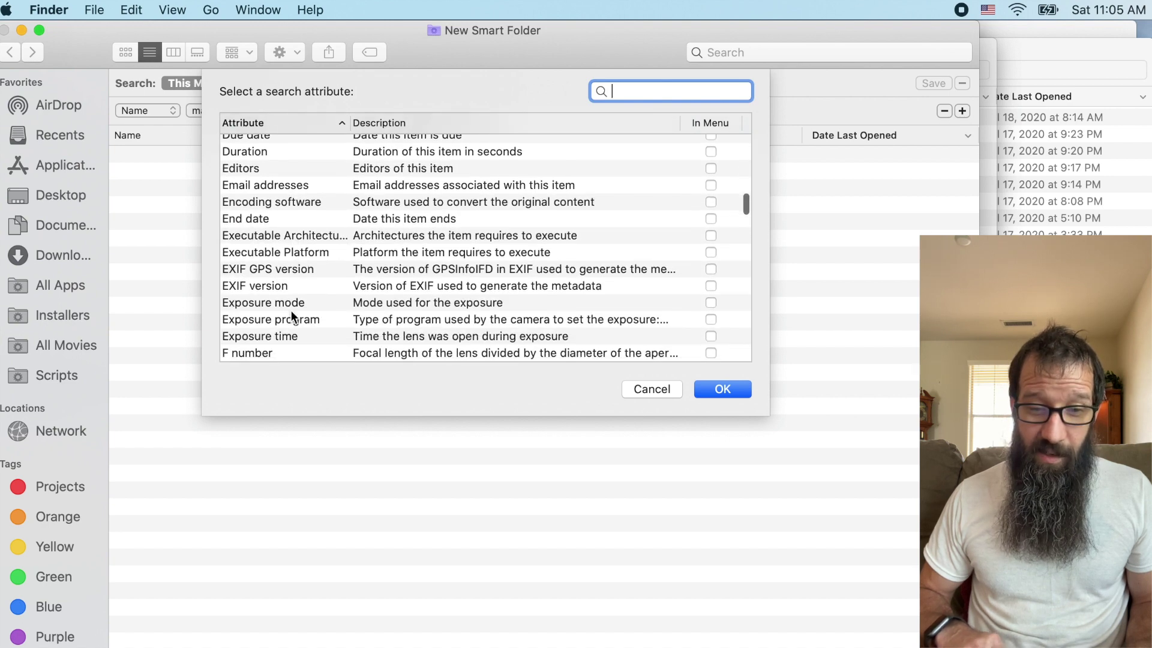
pyautogui.scroll(-2, 290, 310)
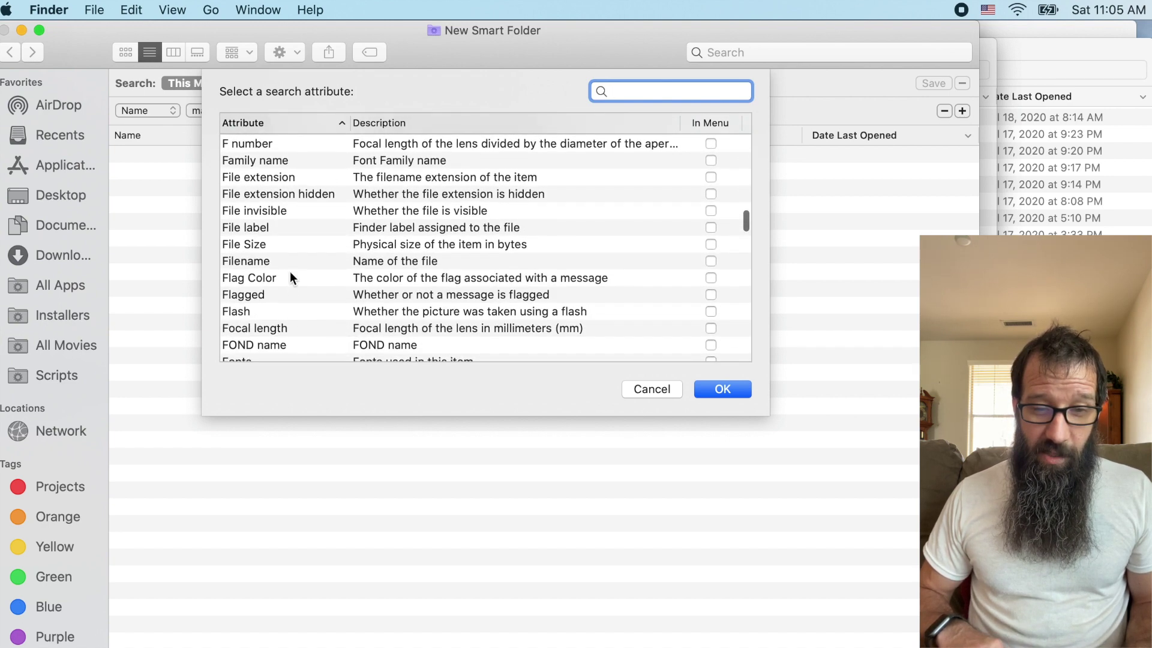
pyautogui.click(261, 246)
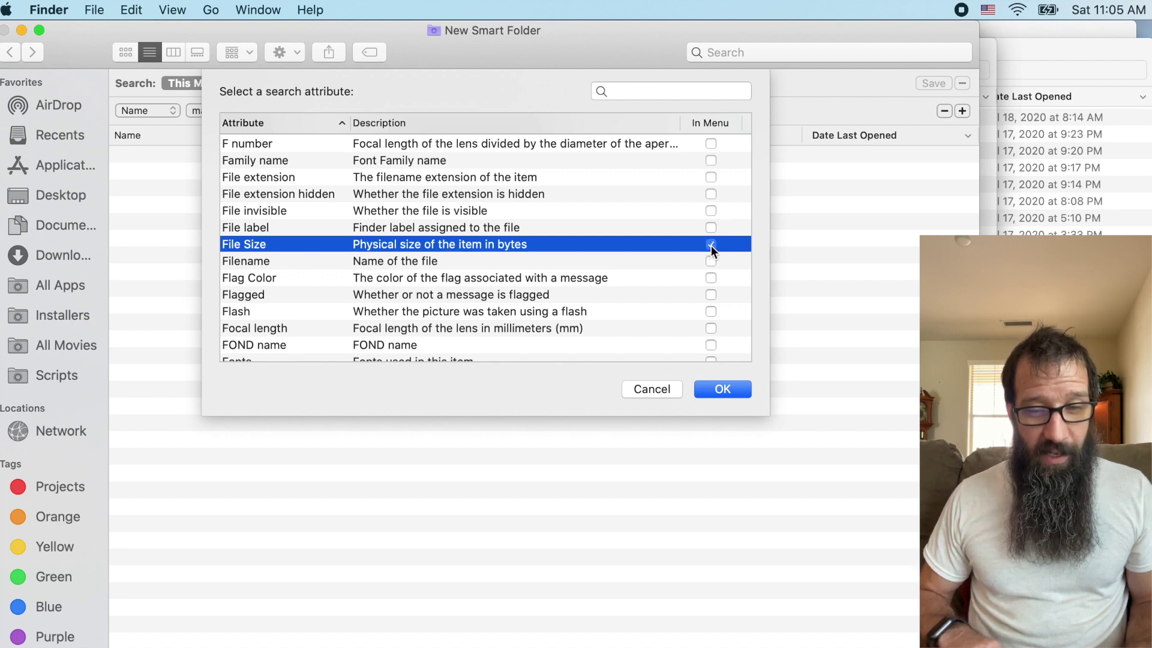
pyautogui.click(723, 390)
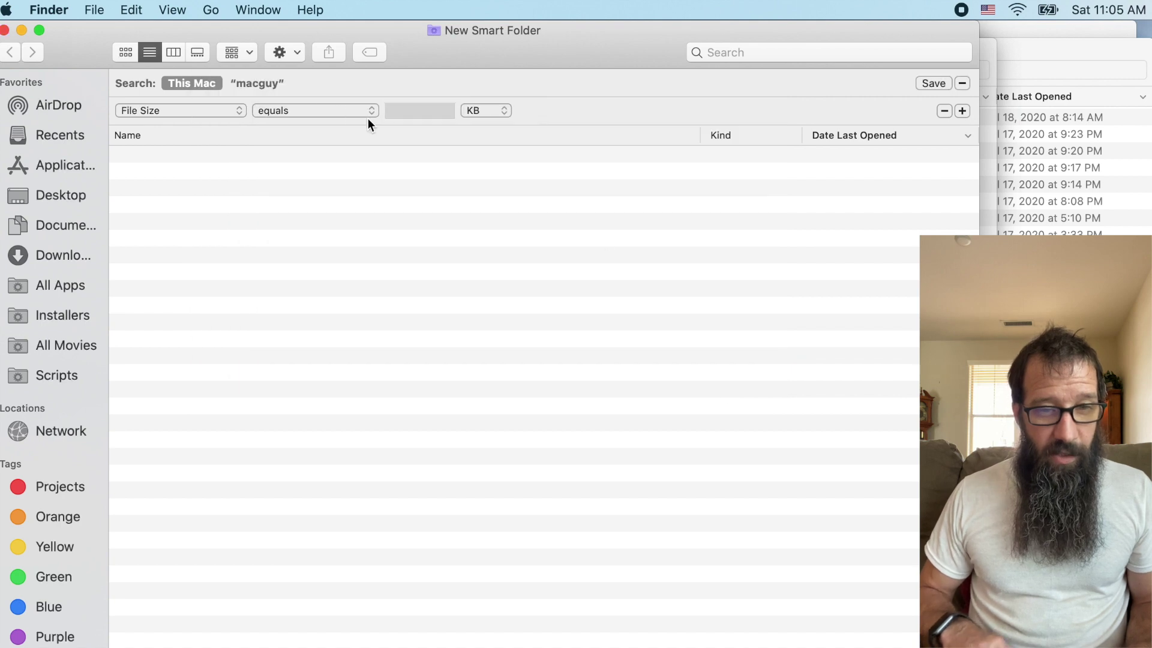
# Set the criterion to File Size is greater than 1 GB
pyautogui.click(422, 110)
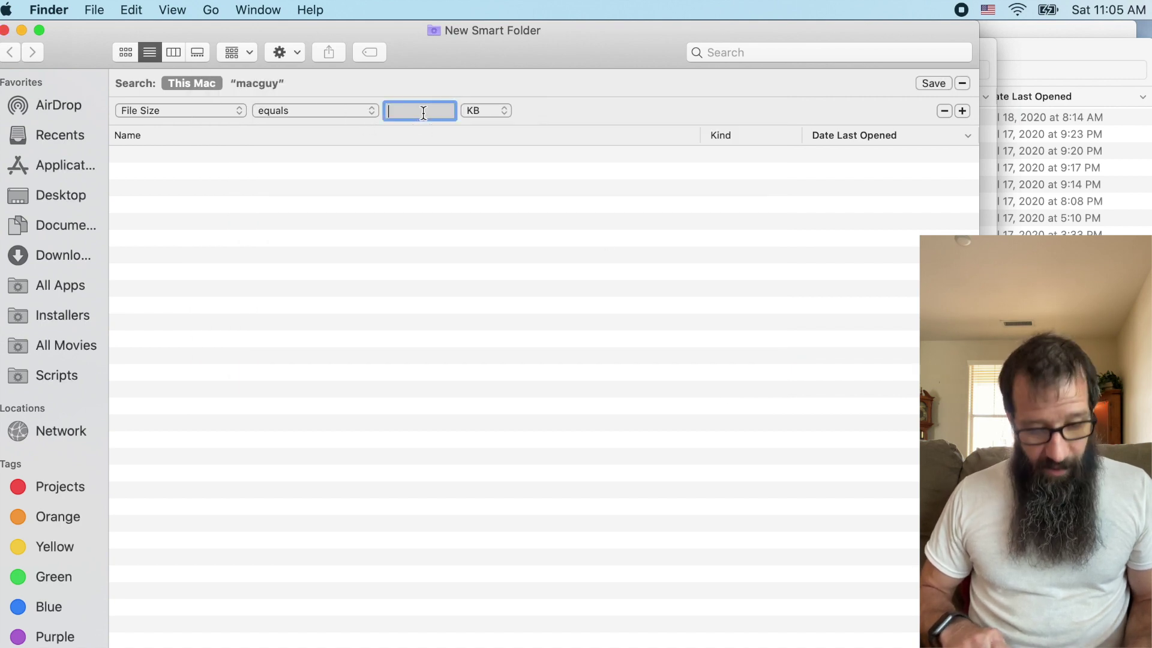
pyautogui.write('1')
pyautogui.click(485, 108)
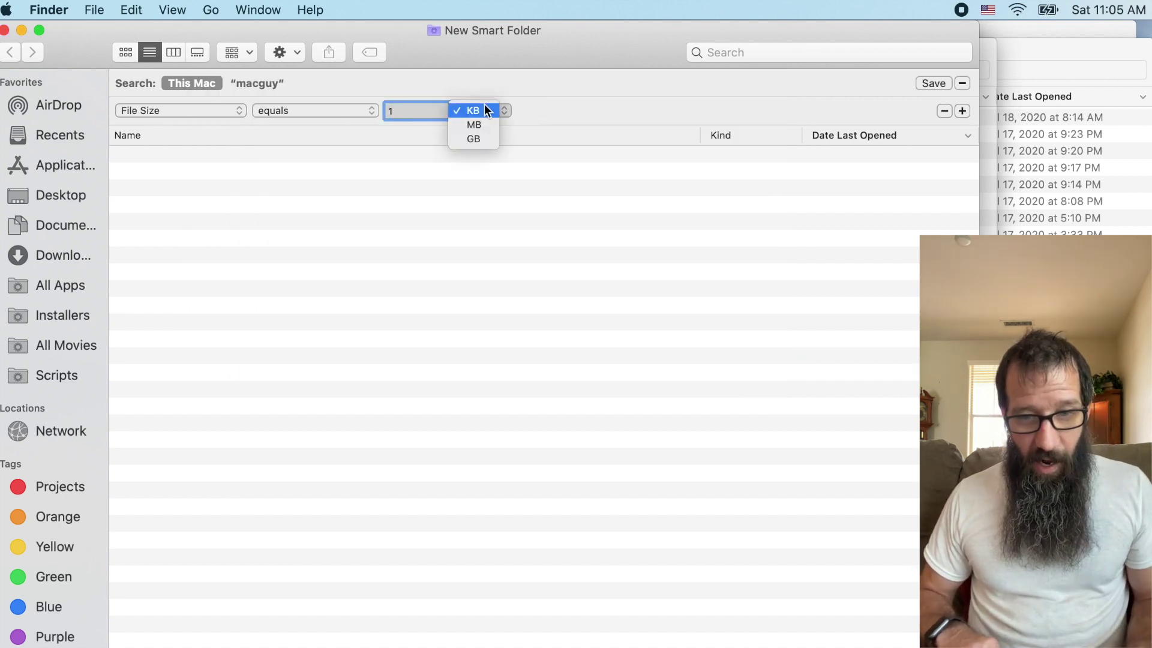
pyautogui.click(481, 135)
pyautogui.click(308, 110)
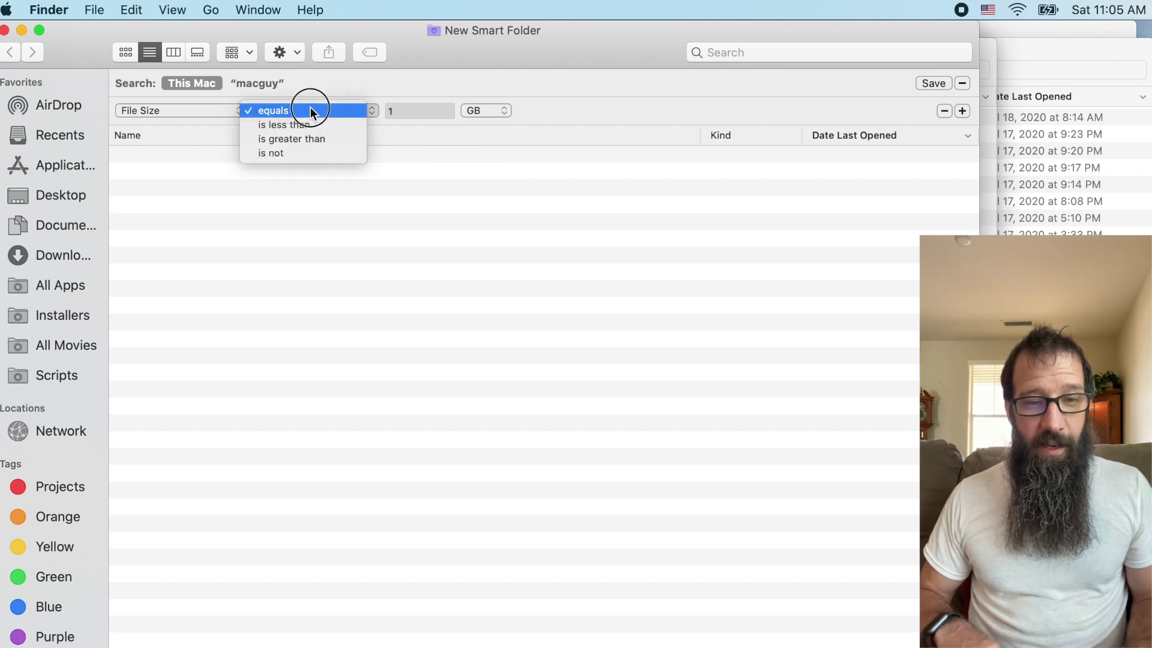
pyautogui.click(297, 140)
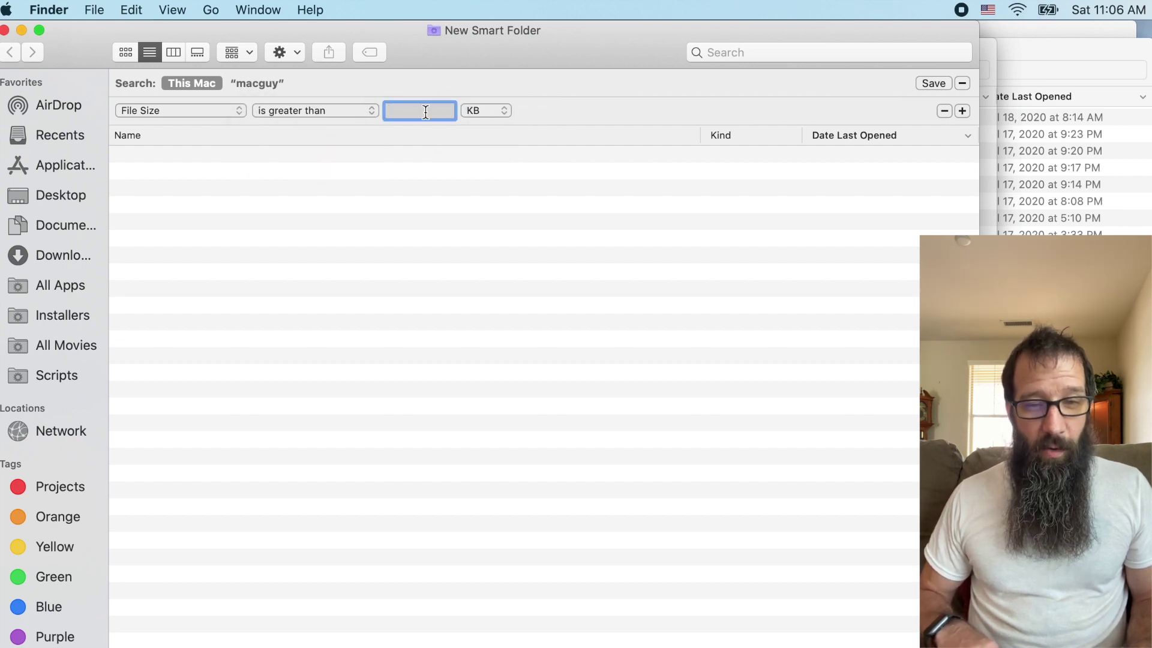
pyautogui.write('1')
pyautogui.click(489, 112)
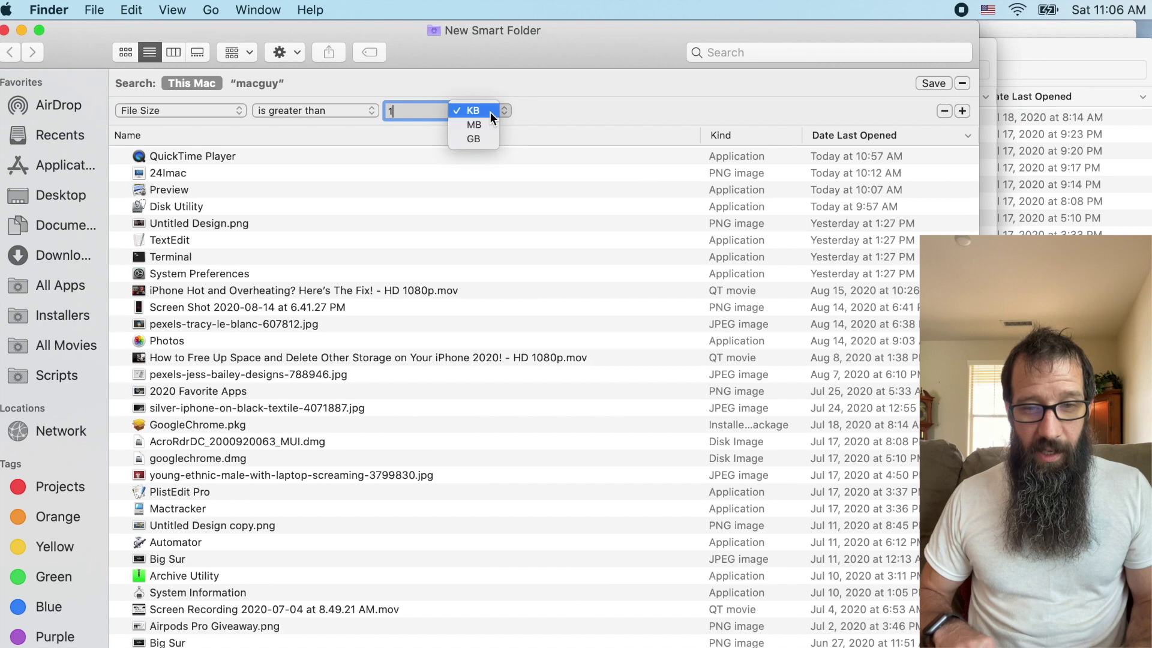
pyautogui.click(486, 139)
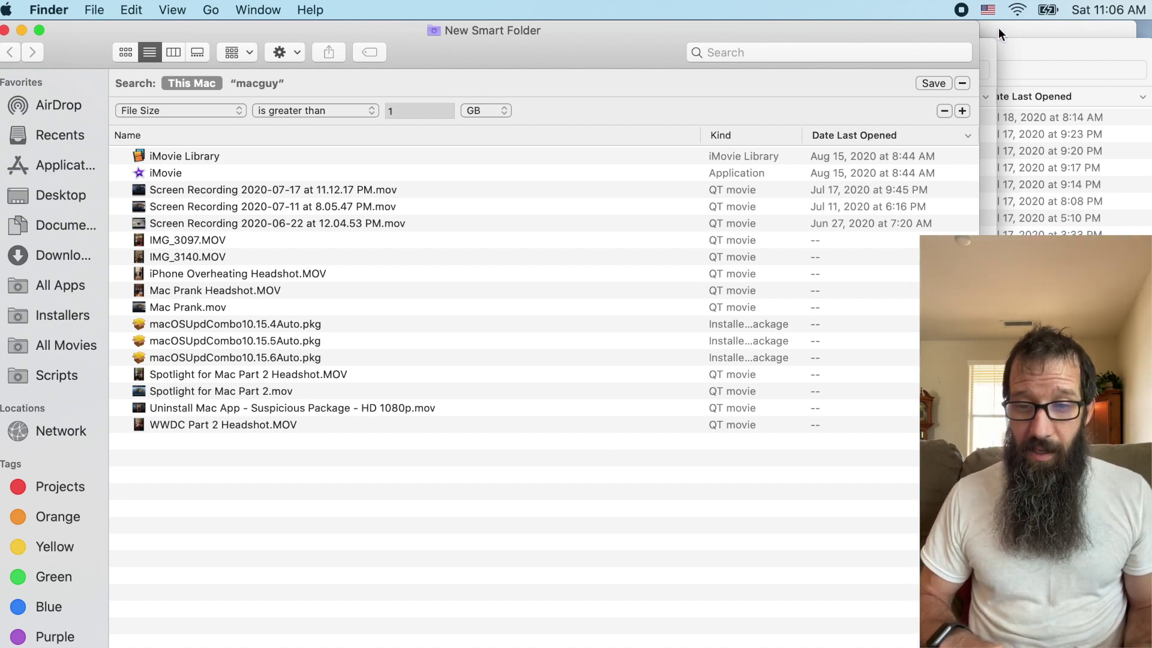
# Save the search as a smart folder named 'Files 1GB+' and widen the sidebar
pyautogui.click(933, 82)
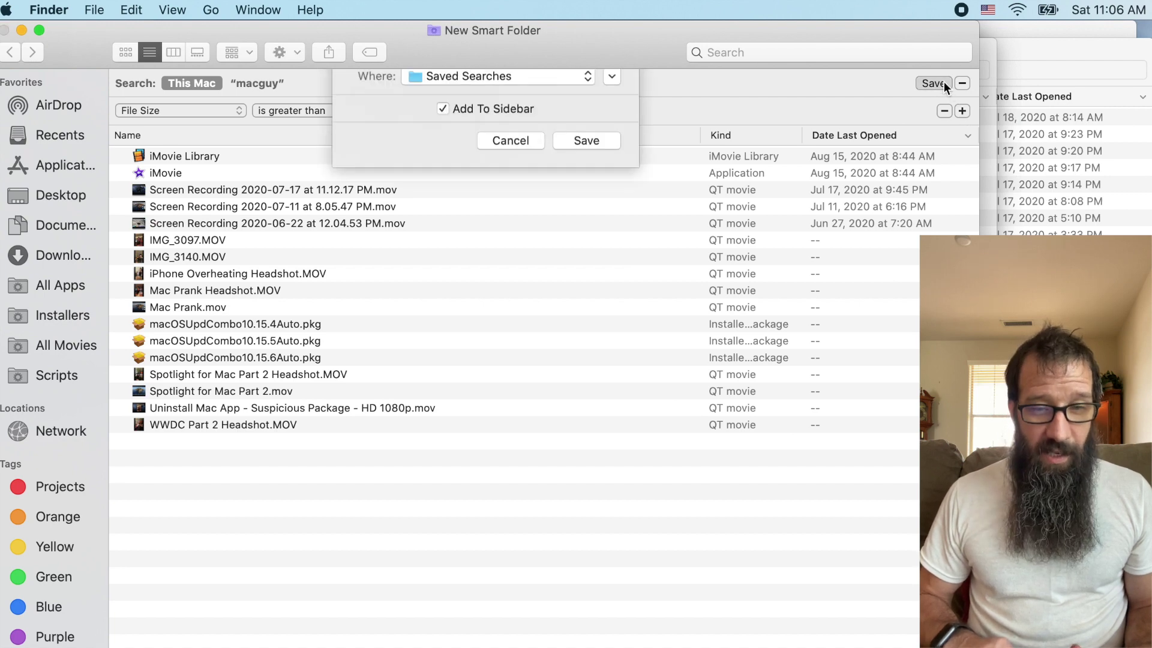
pyautogui.write('File')
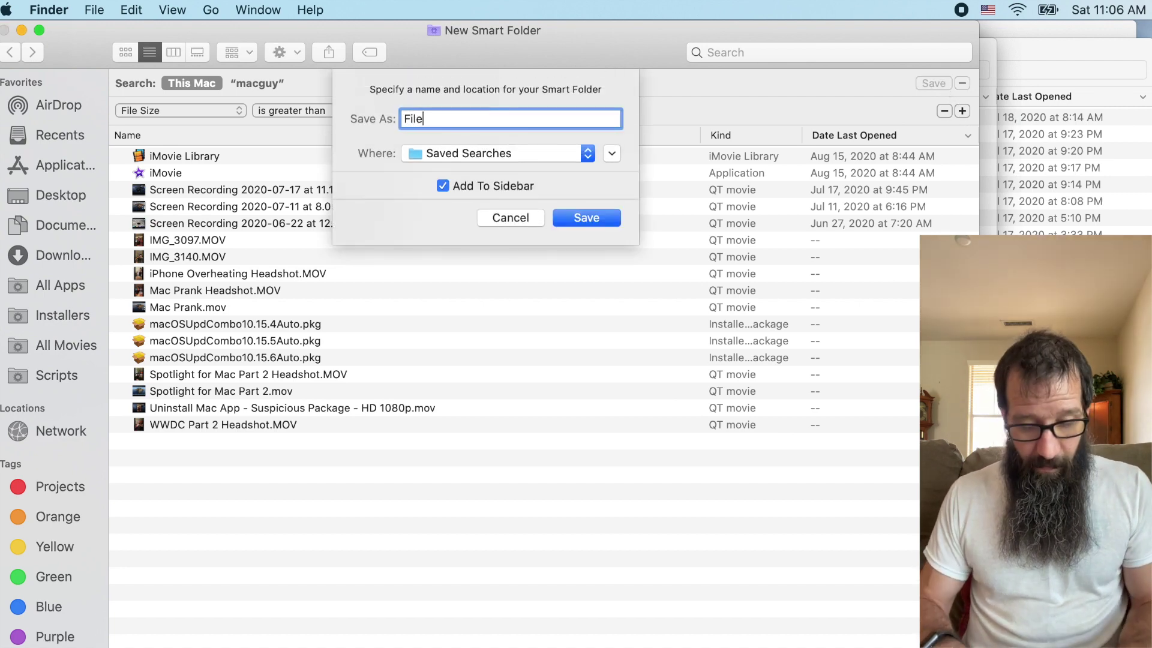
pyautogui.write('s 1GB')
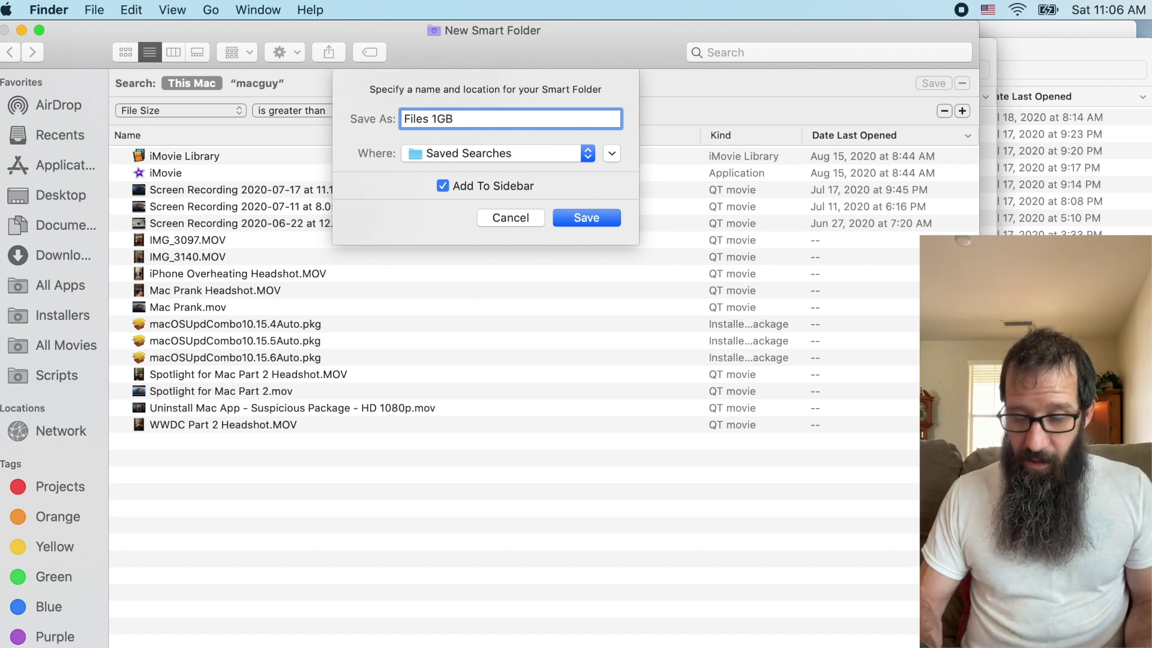
pyautogui.write('+')
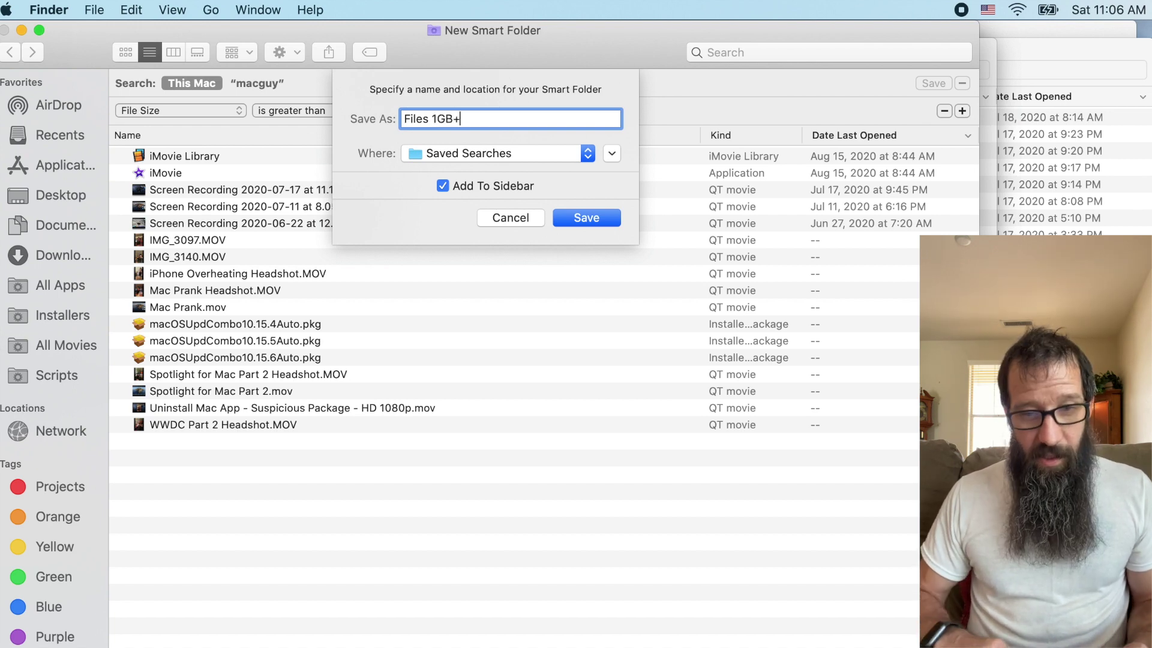
pyautogui.click(596, 221)
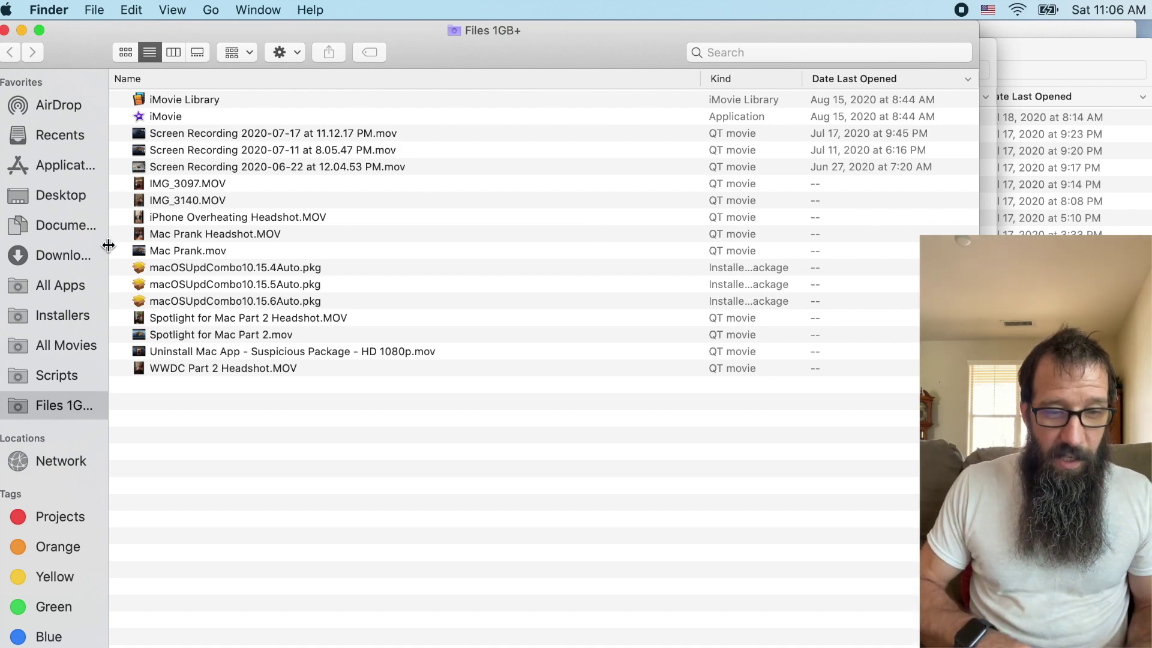
pyautogui.moveTo(108, 245); pyautogui.dragTo(170, 254)
# Look through the sidebar folders, open All Movies, and stretch the window to full screen width
pyautogui.click(56, 519)
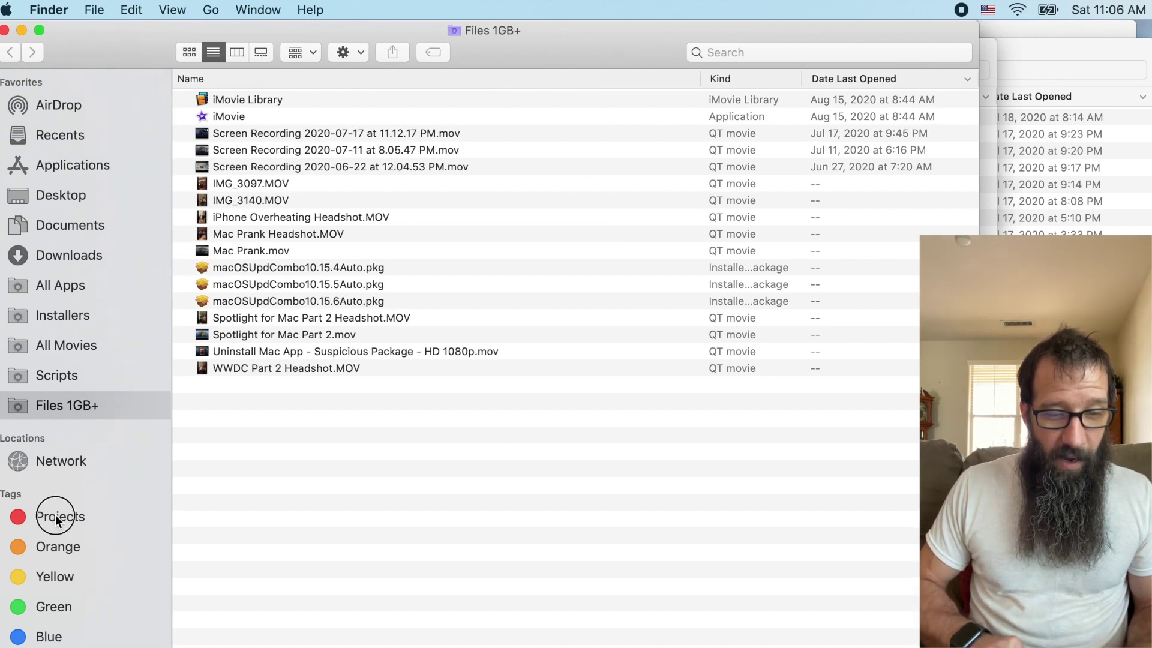
pyautogui.click(76, 409)
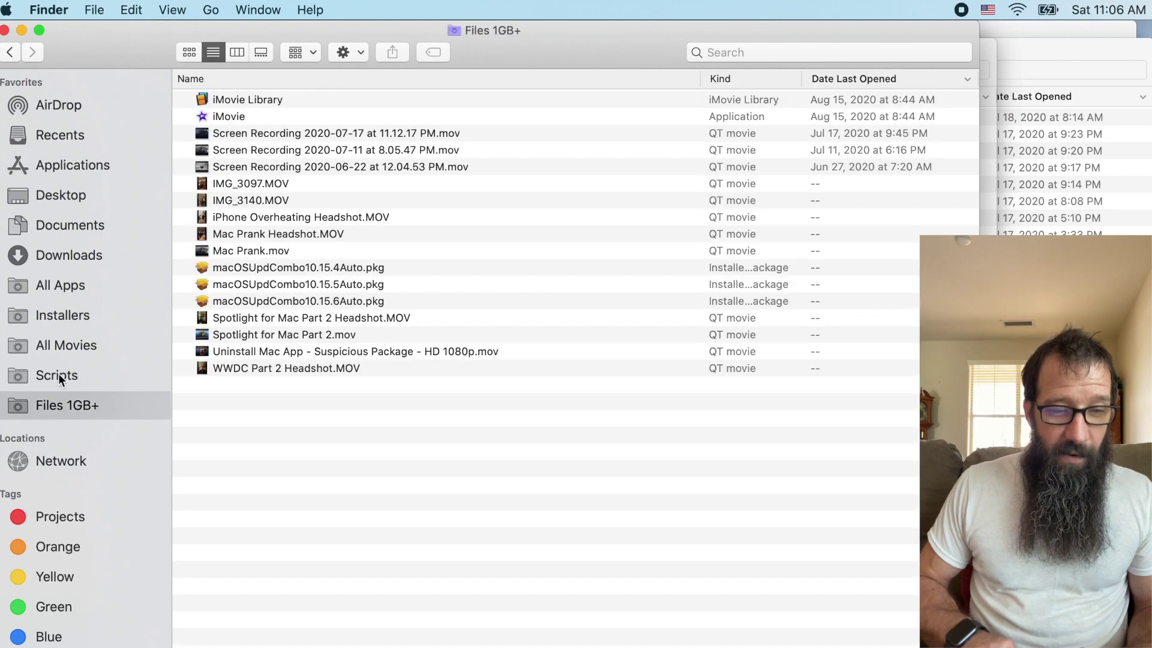
pyautogui.click(59, 373)
pyautogui.click(70, 341)
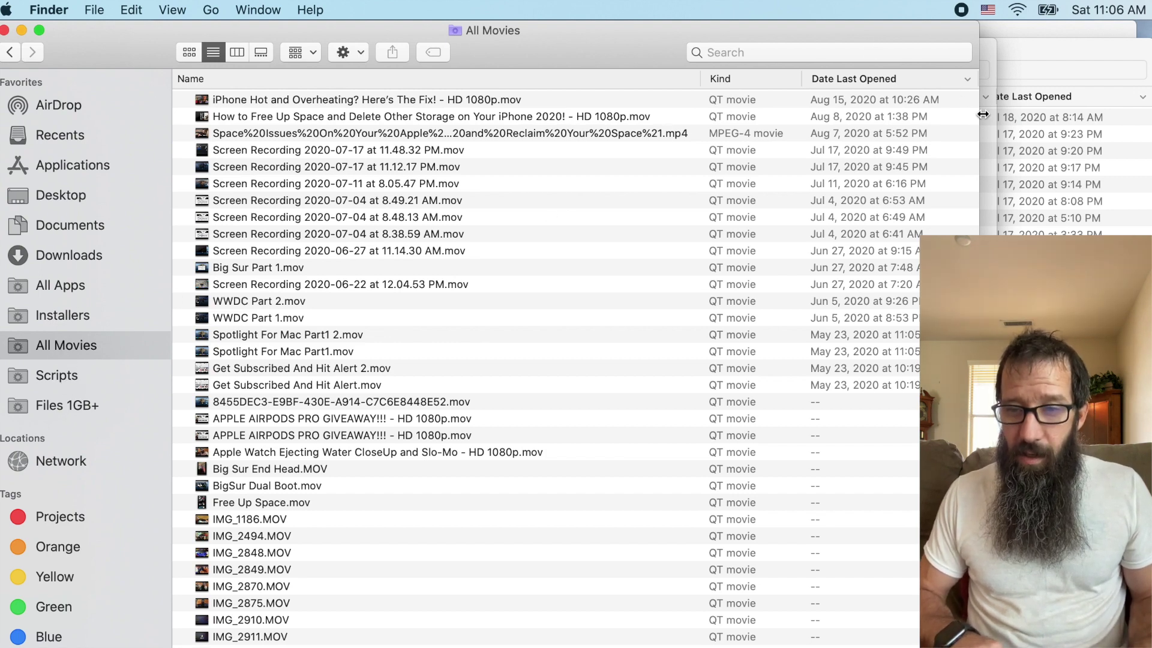
pyautogui.moveTo(978, 116); pyautogui.dragTo(1151, 115)
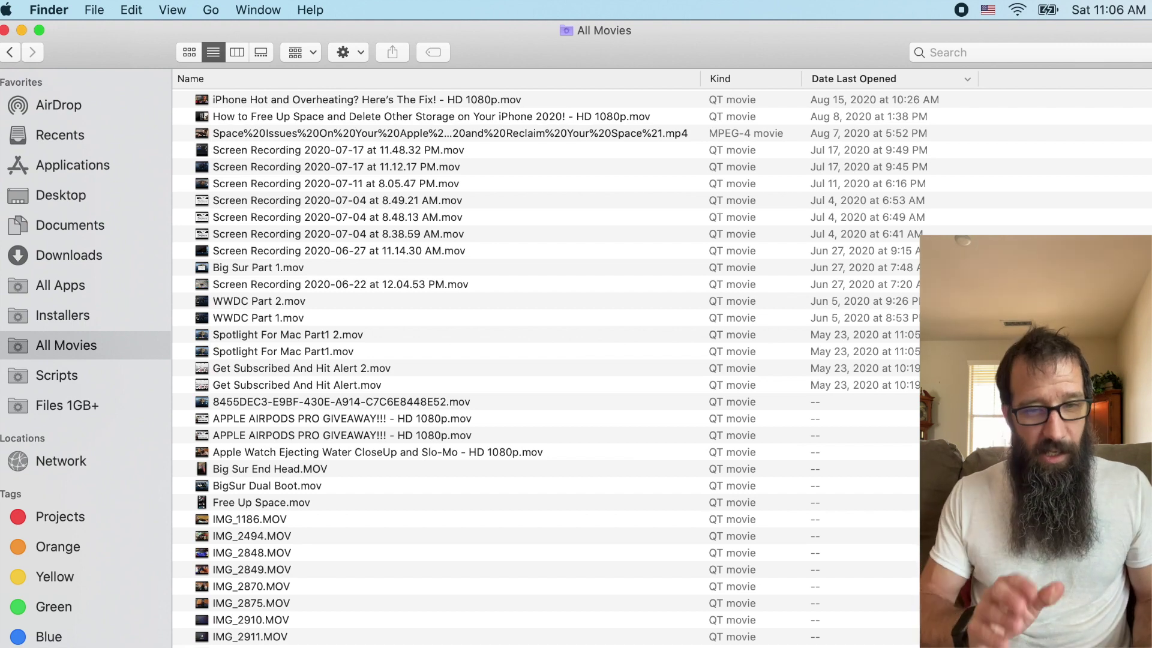
pyautogui.rightClick(1018, 82)
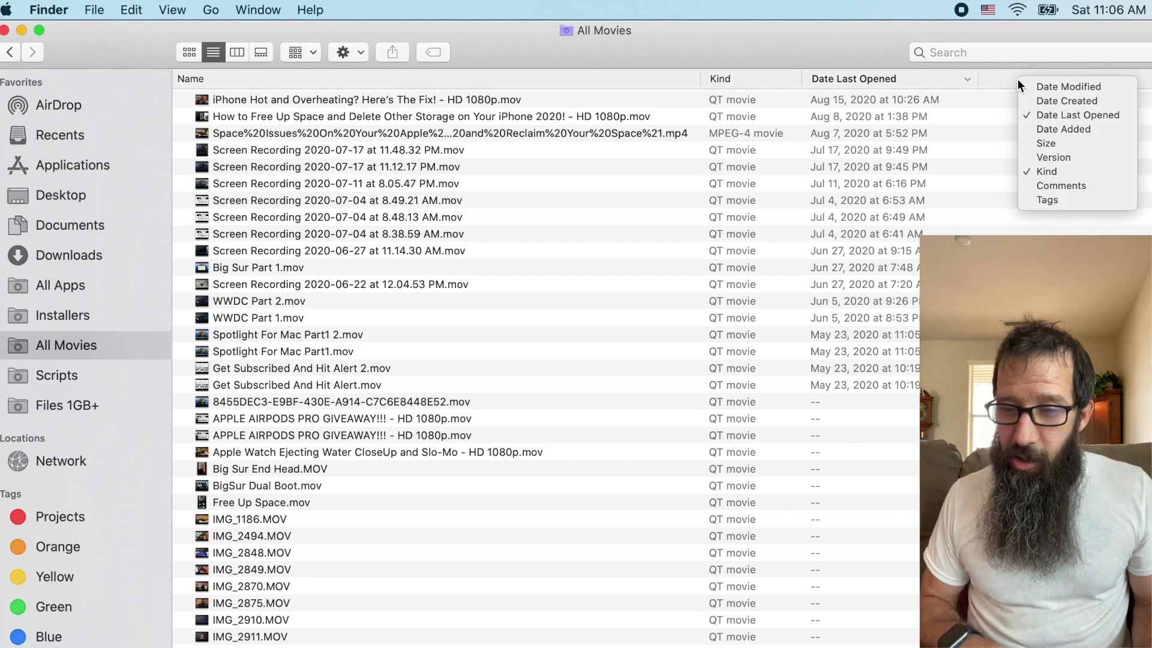
# Add a Size column to the All Movies list, then view the Installers smart folder
pyautogui.click(1034, 142)
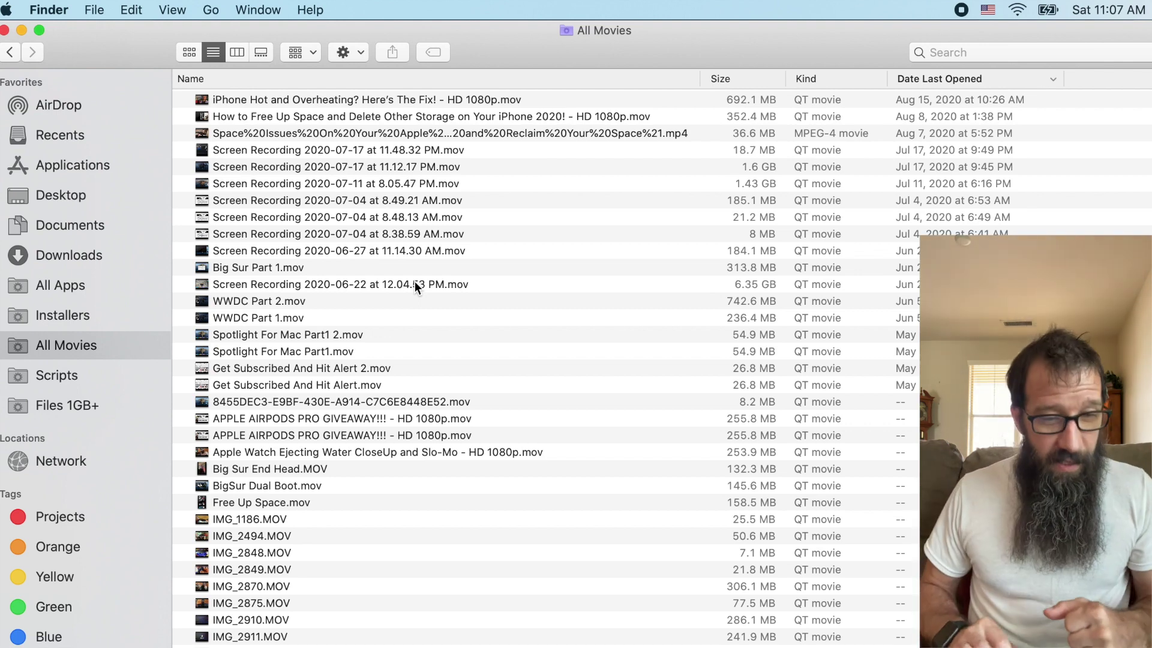
pyautogui.click(62, 313)
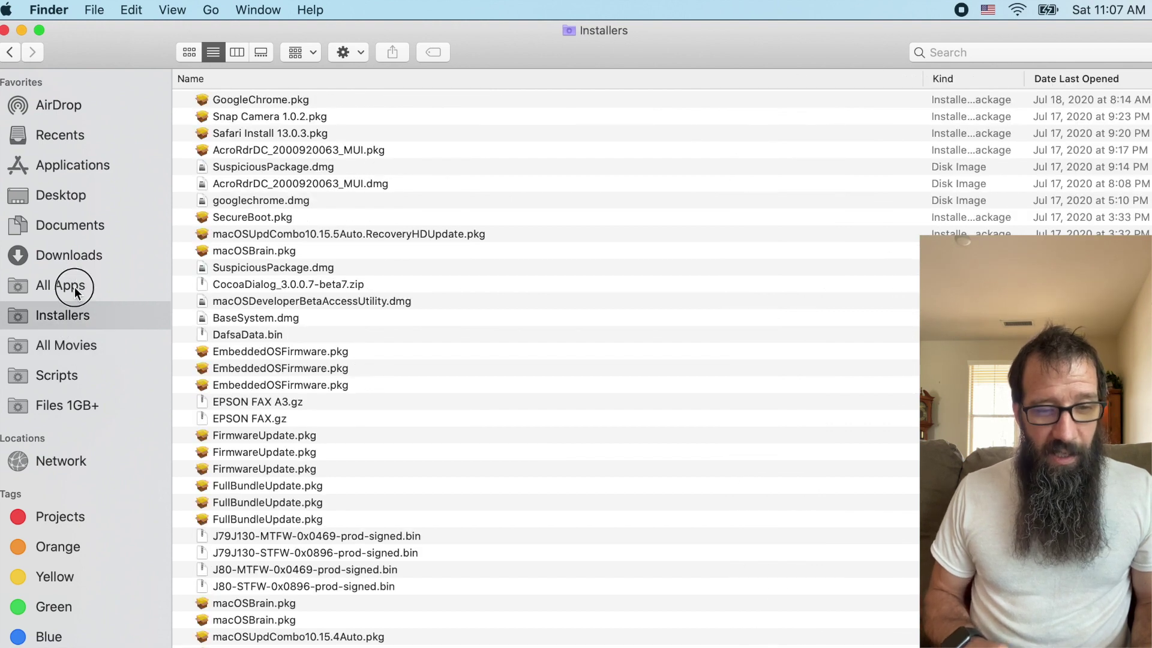
# Reveal the All Apps saved search in its enclosing folder and delete it
pyautogui.click(74, 287)
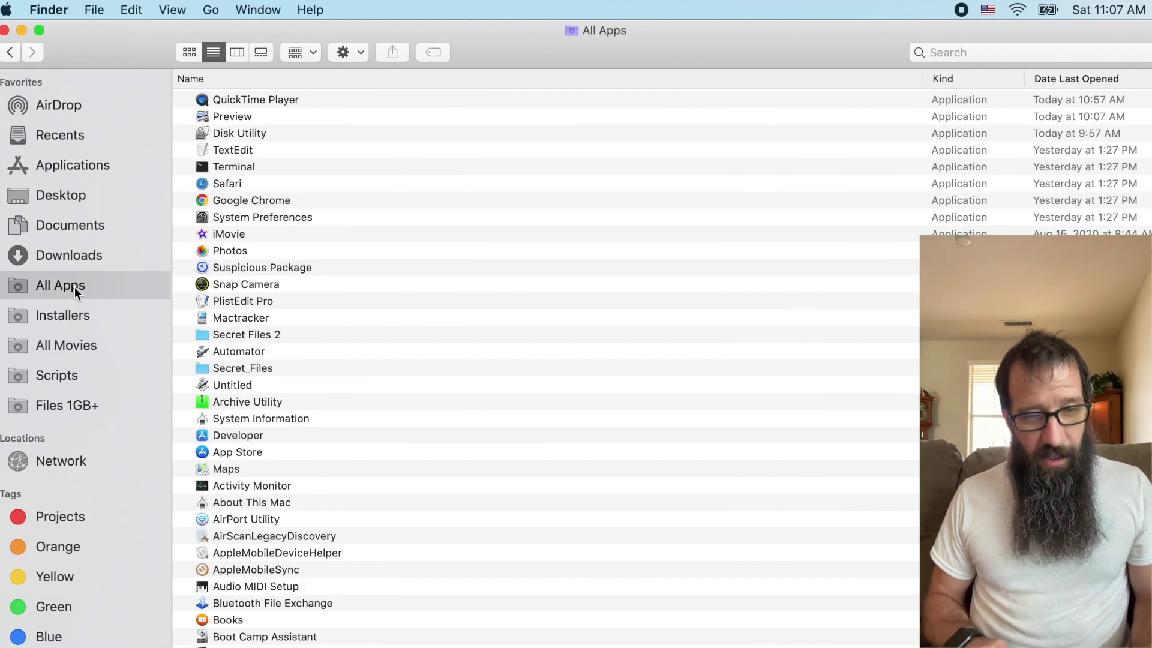
pyautogui.rightClick(74, 286)
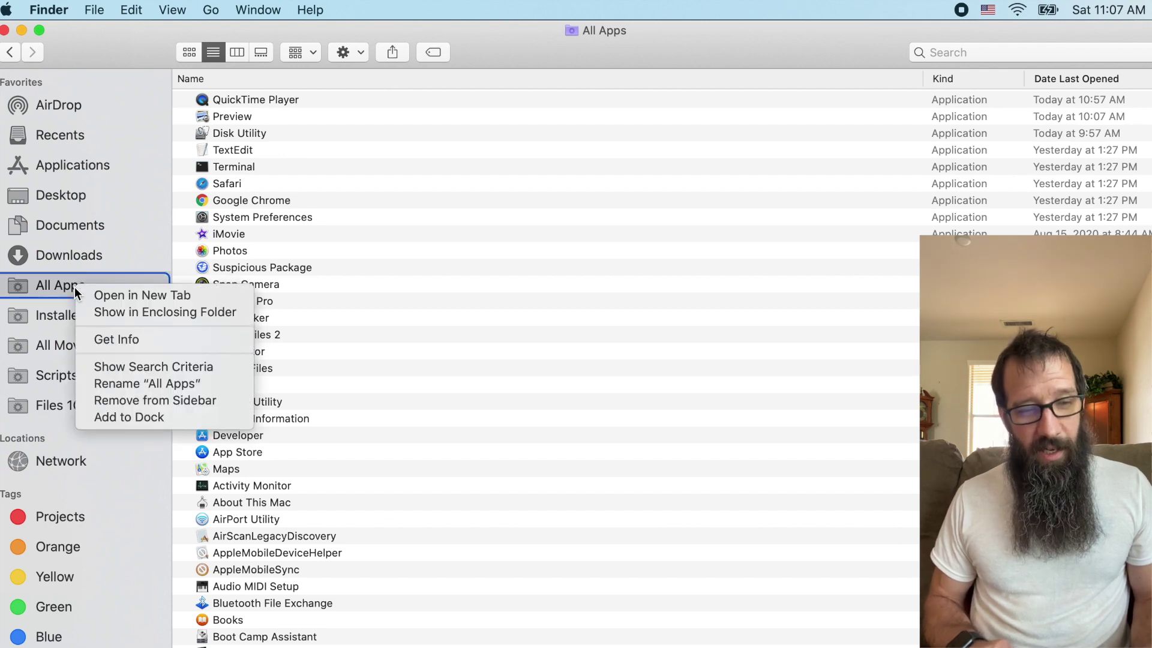
pyautogui.click(118, 313)
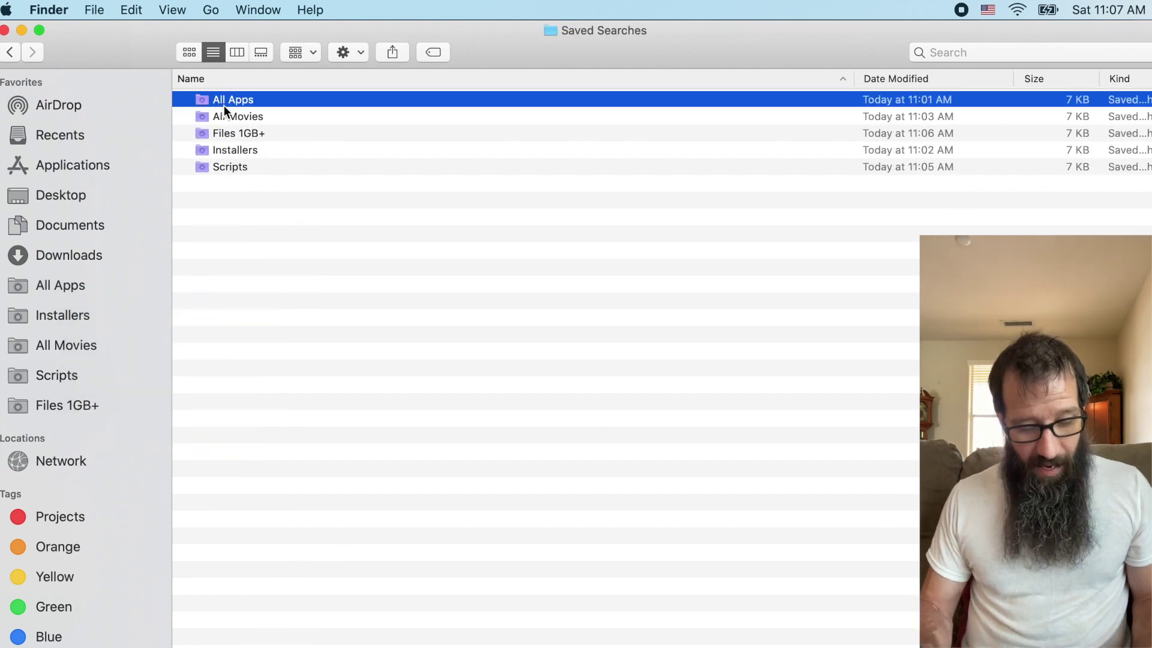
pyautogui.press('super+BackSpace')
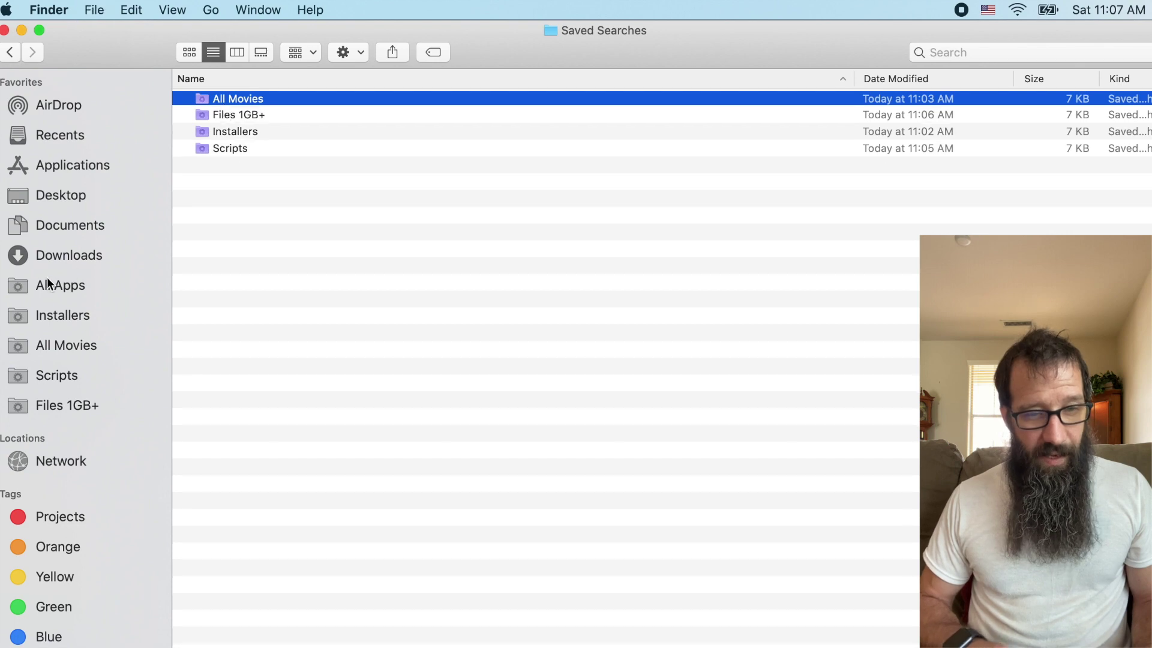
# Remove the All Apps entry from the sidebar
pyautogui.click(46, 291)
pyautogui.rightClick(47, 291)
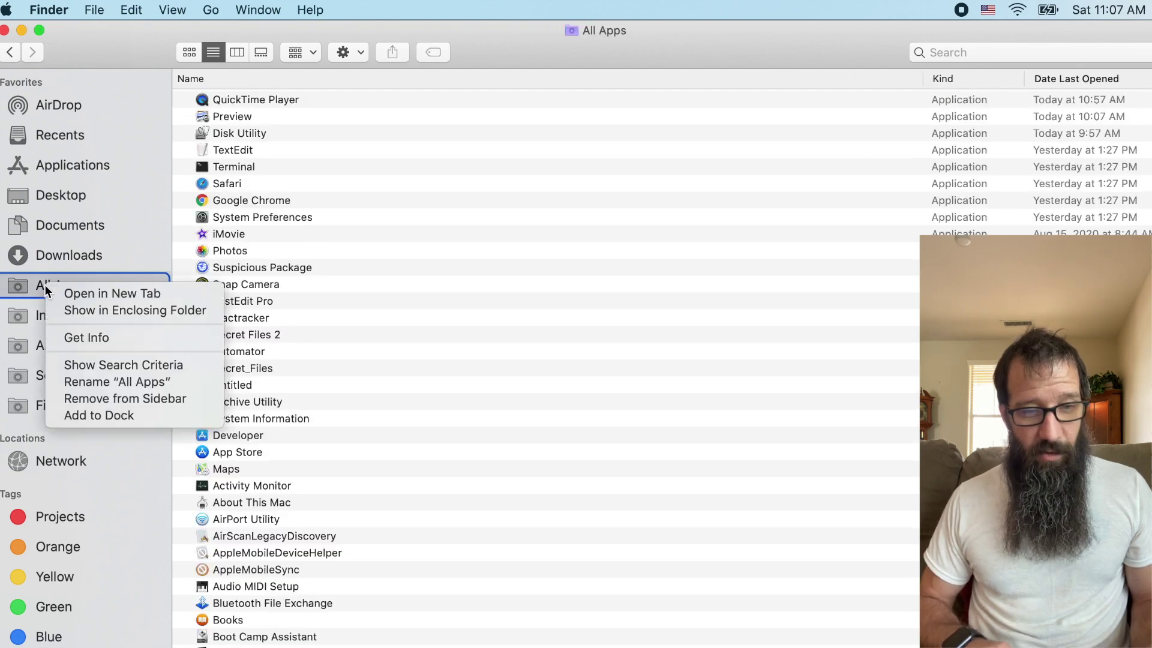
pyautogui.click(88, 398)
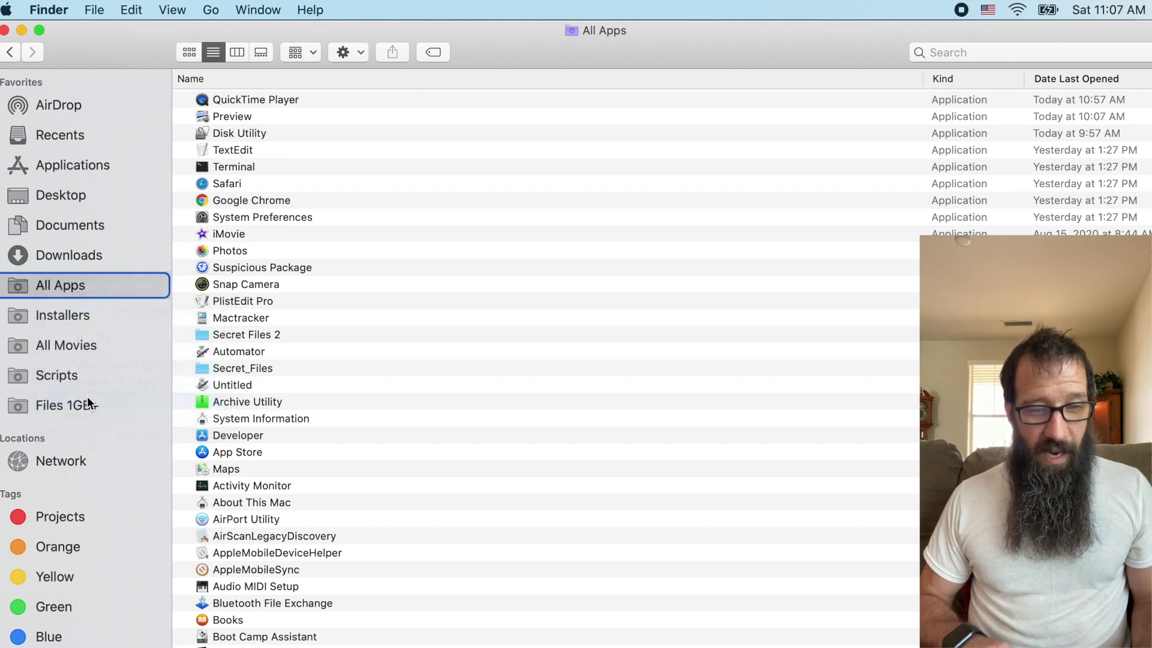